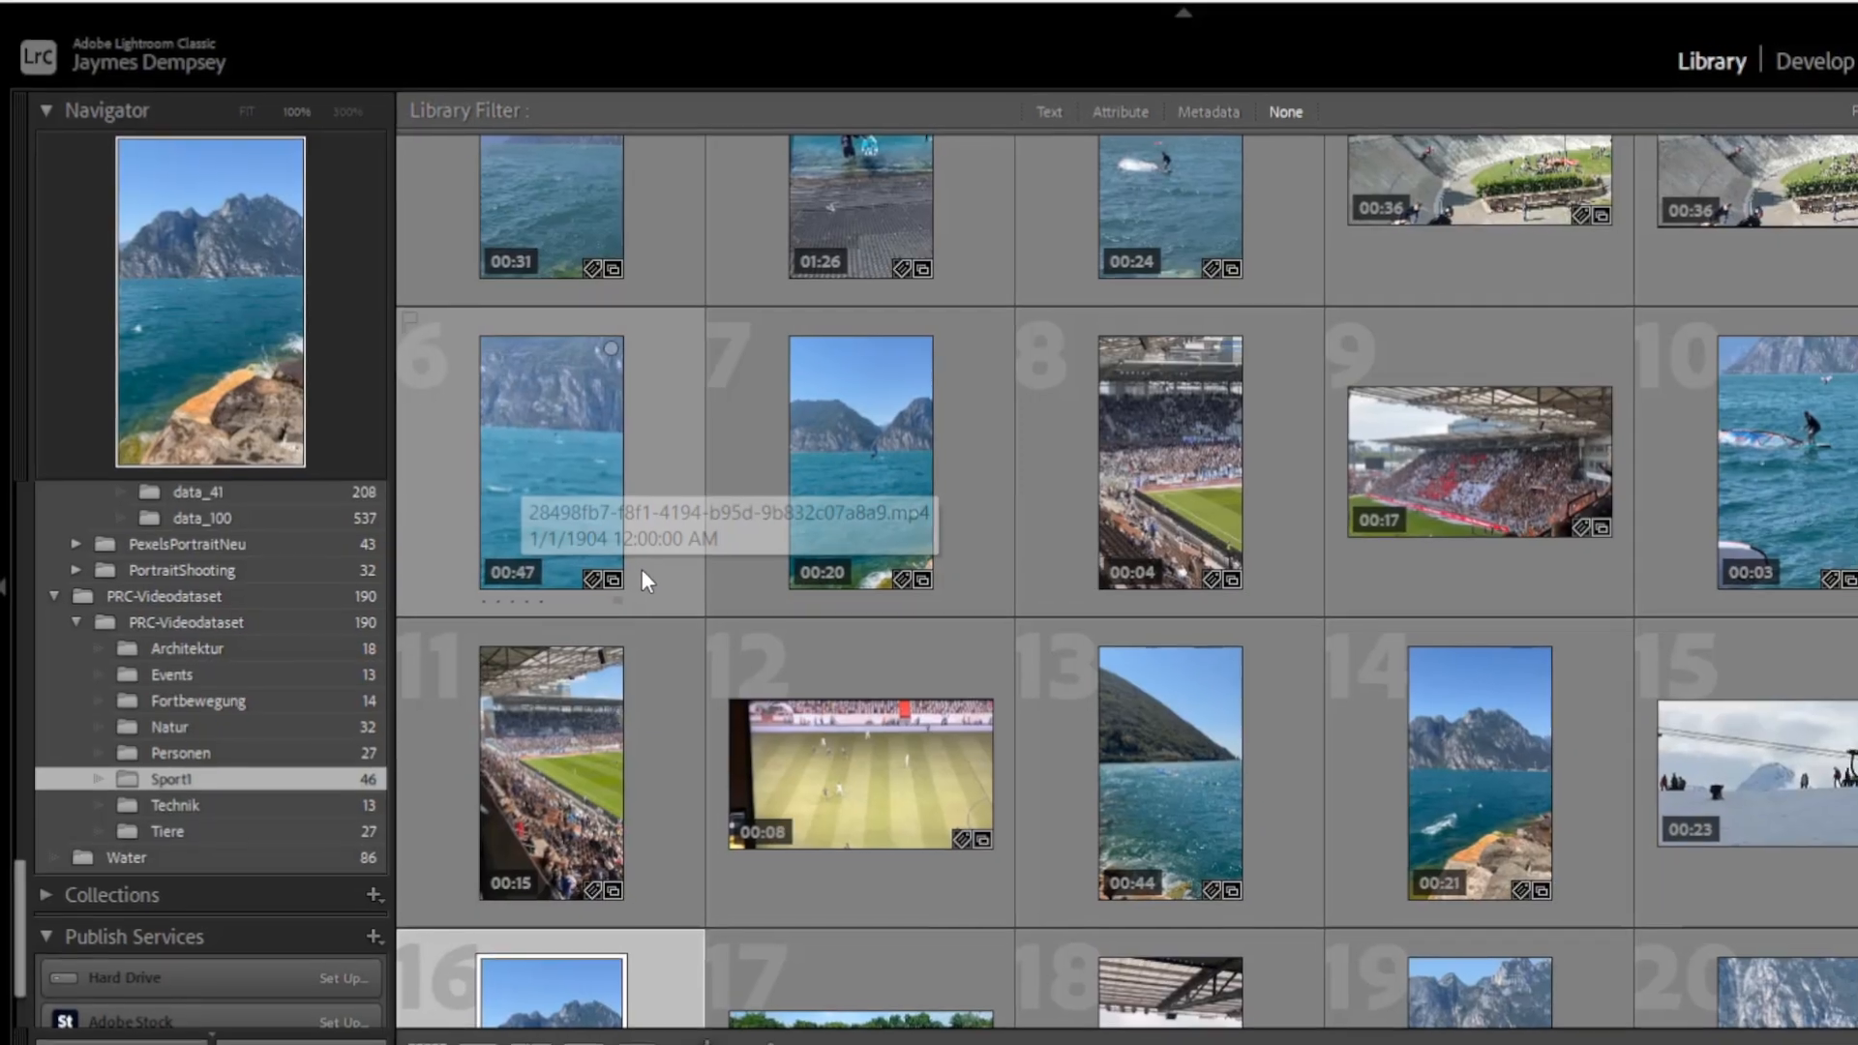
Open a video clip from the Sport1 folder in loupe view and examine its frame capture options
{"action": "scroll", "coordinate": [642, 570], "scroll_direction": "down", "scroll_amount": 3}
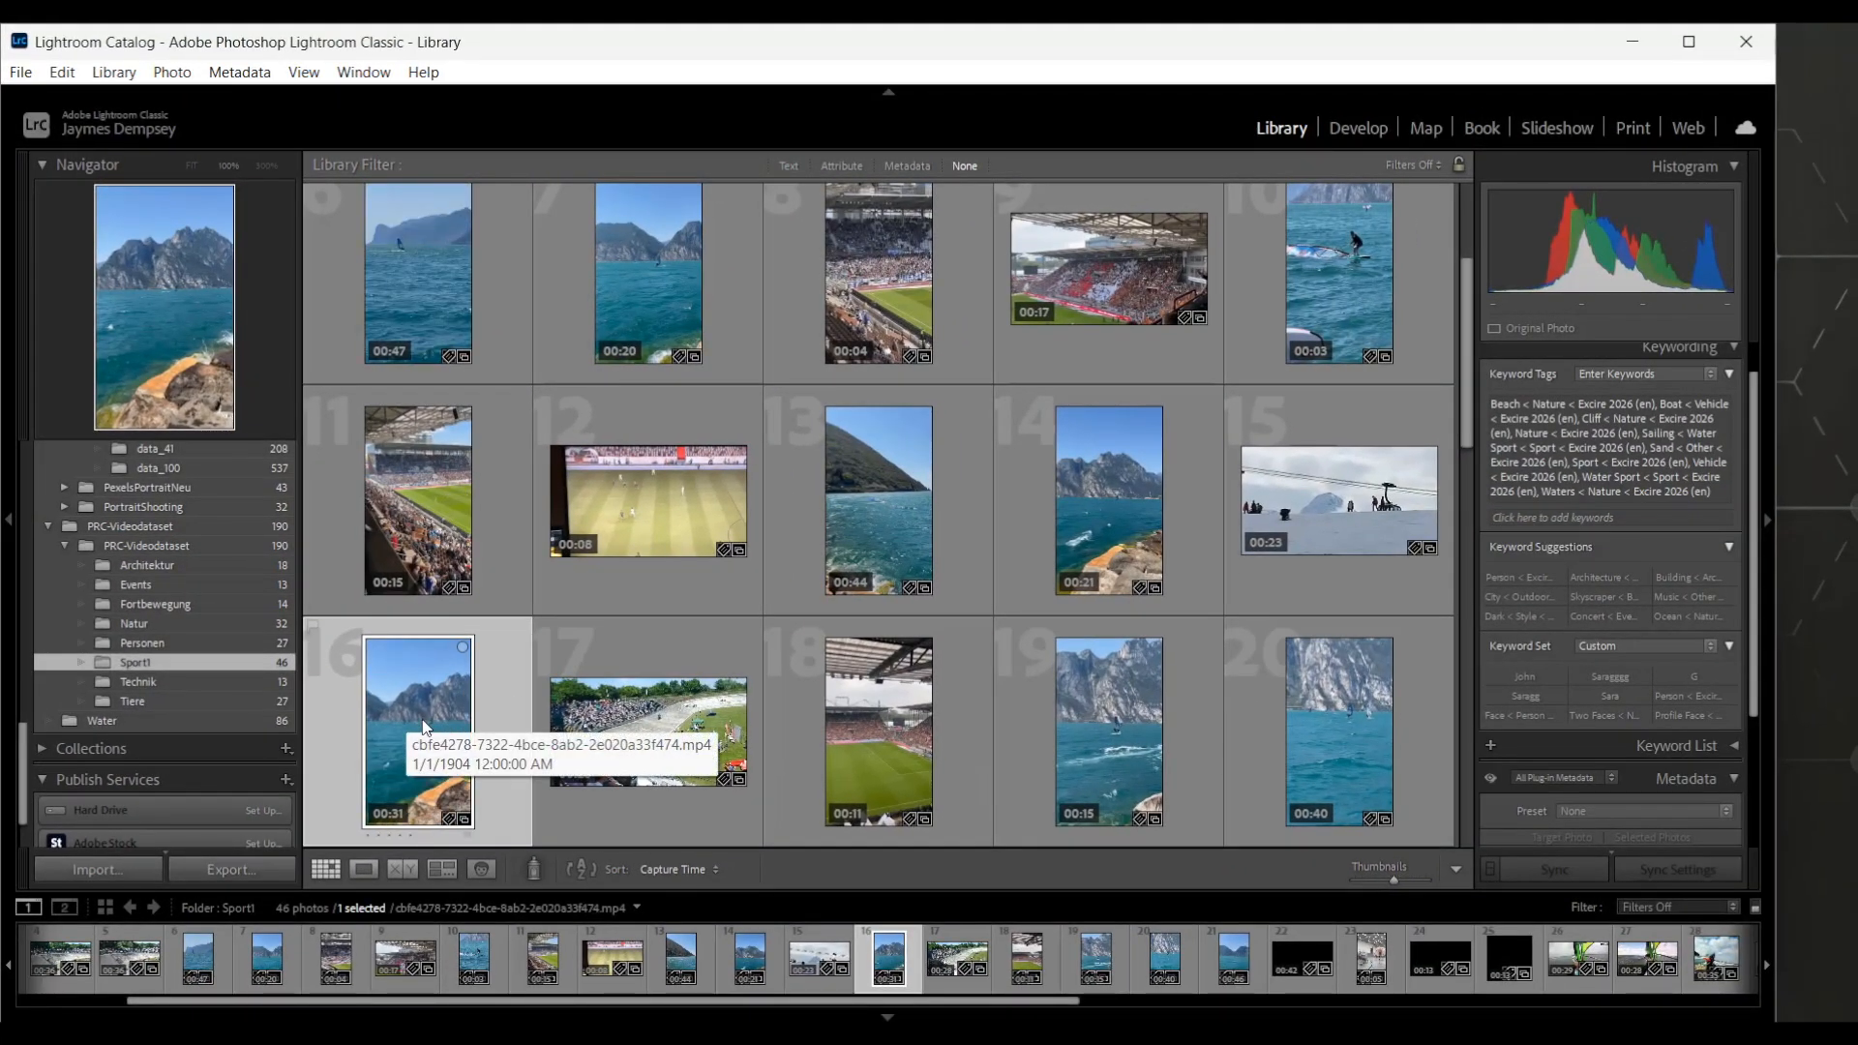
{"action": "double_click", "coordinate": [425, 721]}
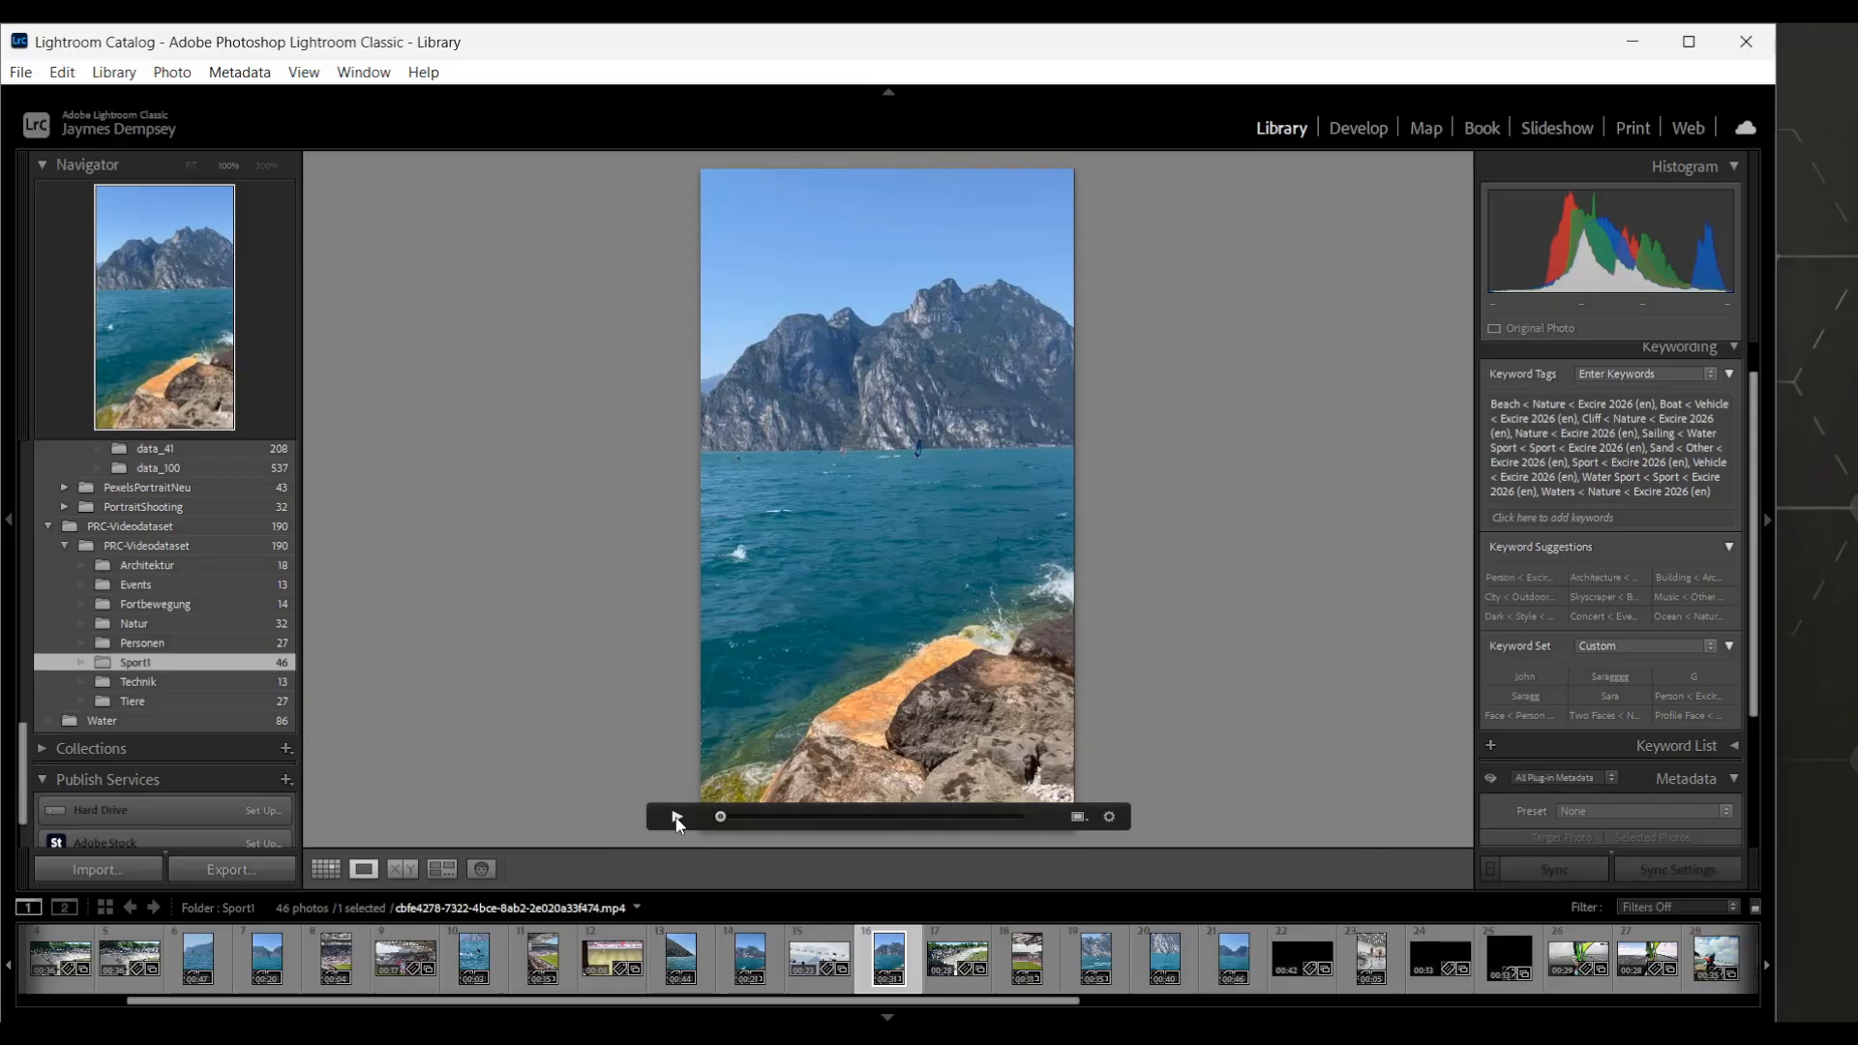
{"action": "left_click", "coordinate": [1111, 818]}
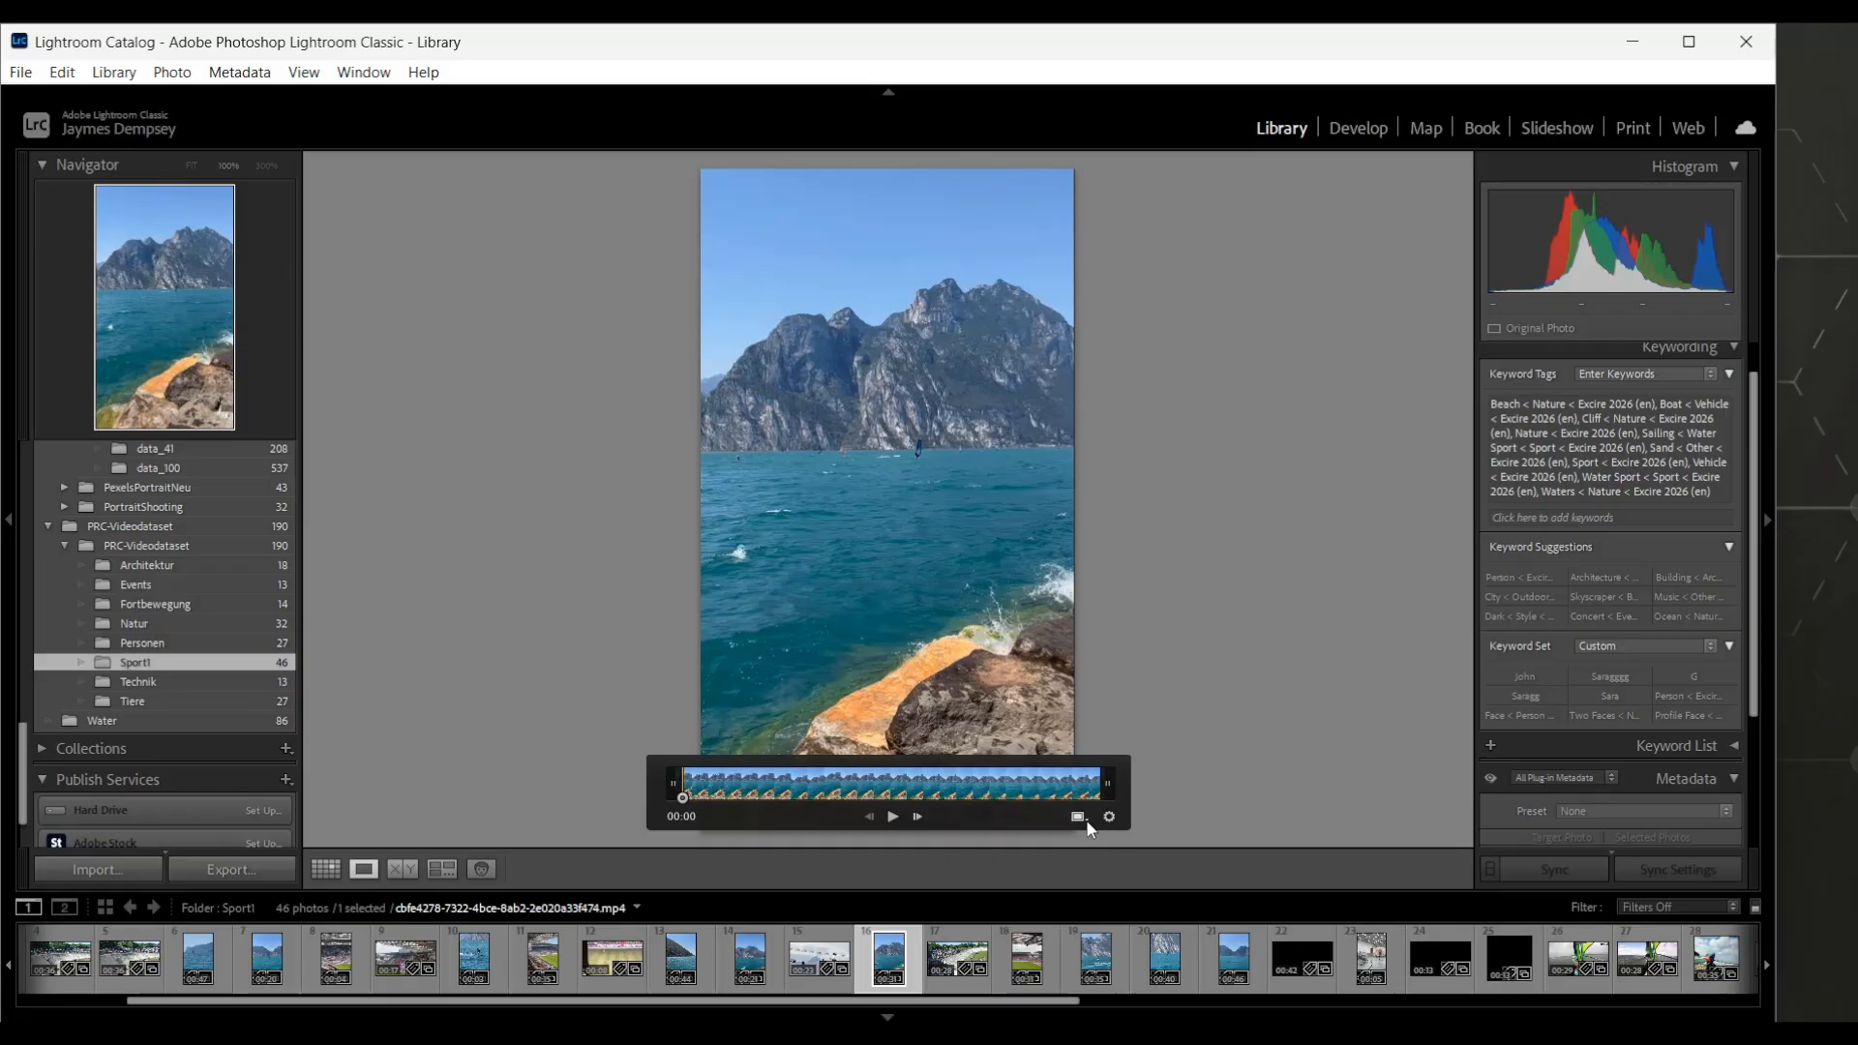
{"action": "left_click", "coordinate": [1086, 821]}
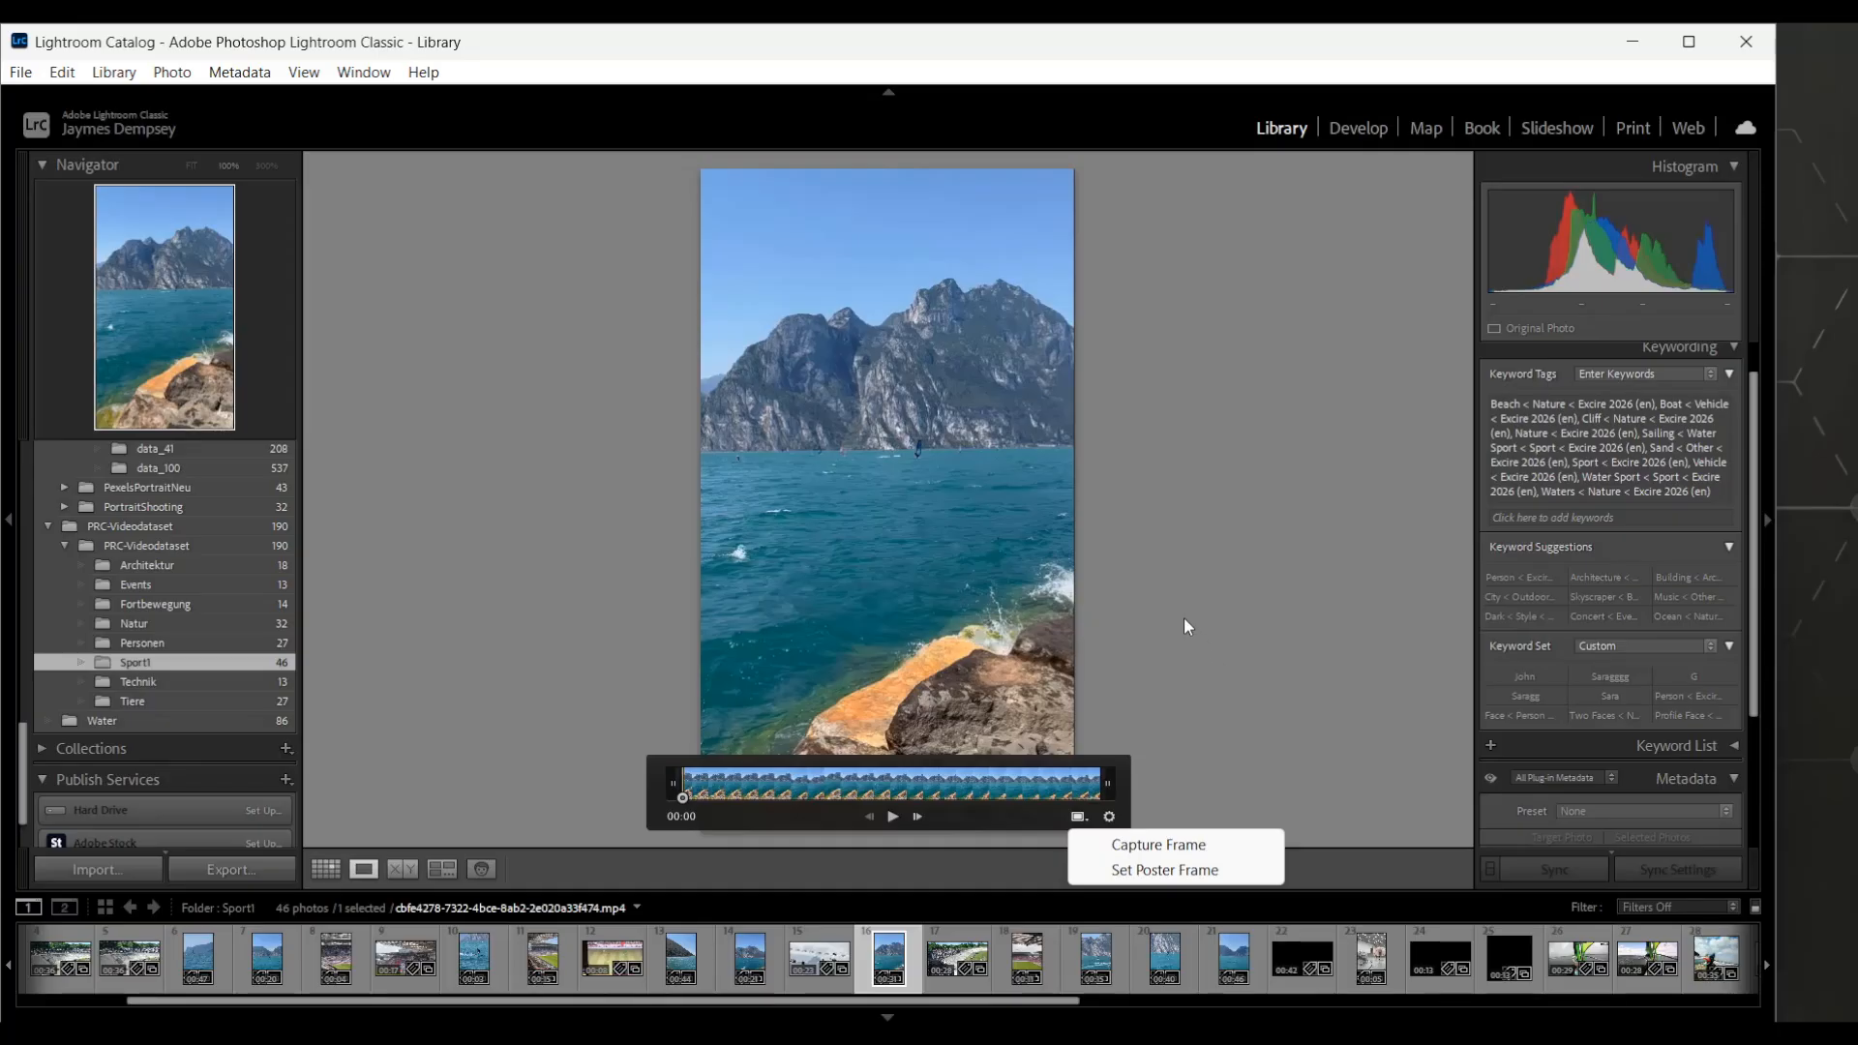
{"action": "left_click", "coordinate": [1184, 619]}
{"action": "left_click", "coordinate": [1109, 815]}
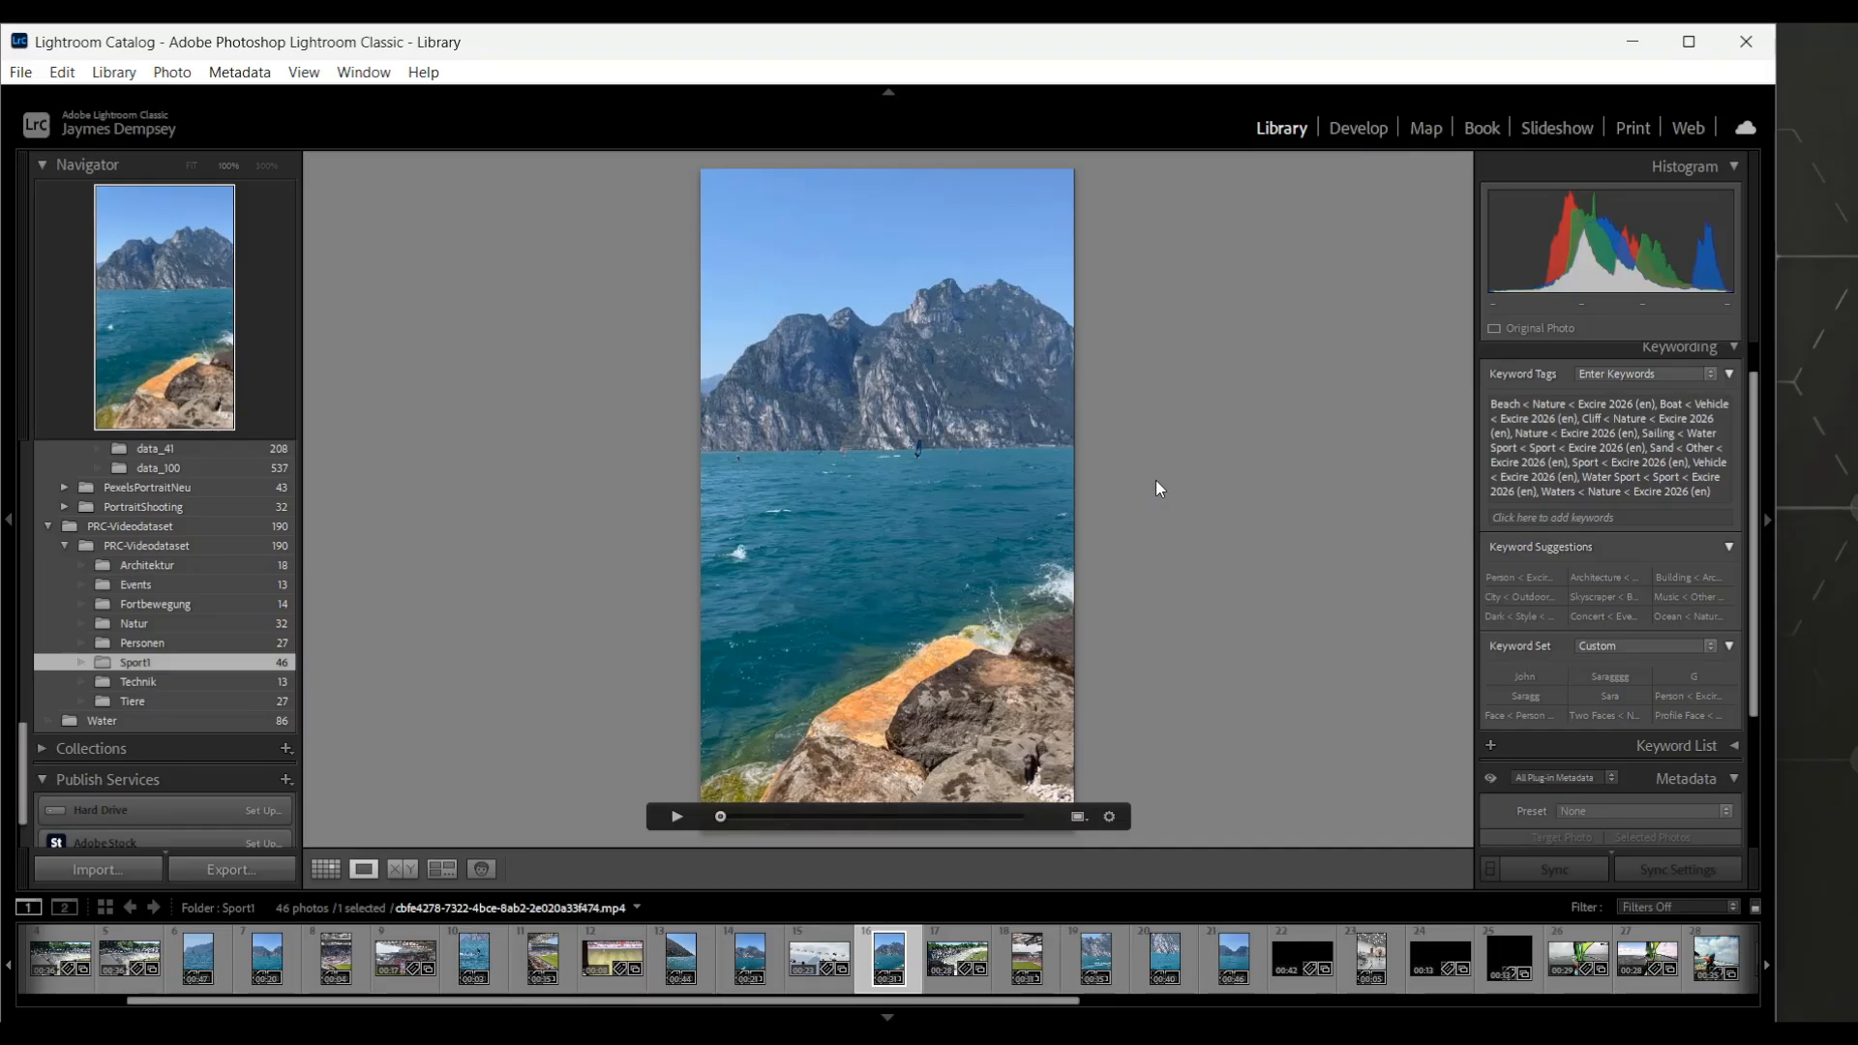
{"action": "left_click", "coordinate": [113, 71]}
{"action": "mouse_move", "coordinate": [174, 884]}
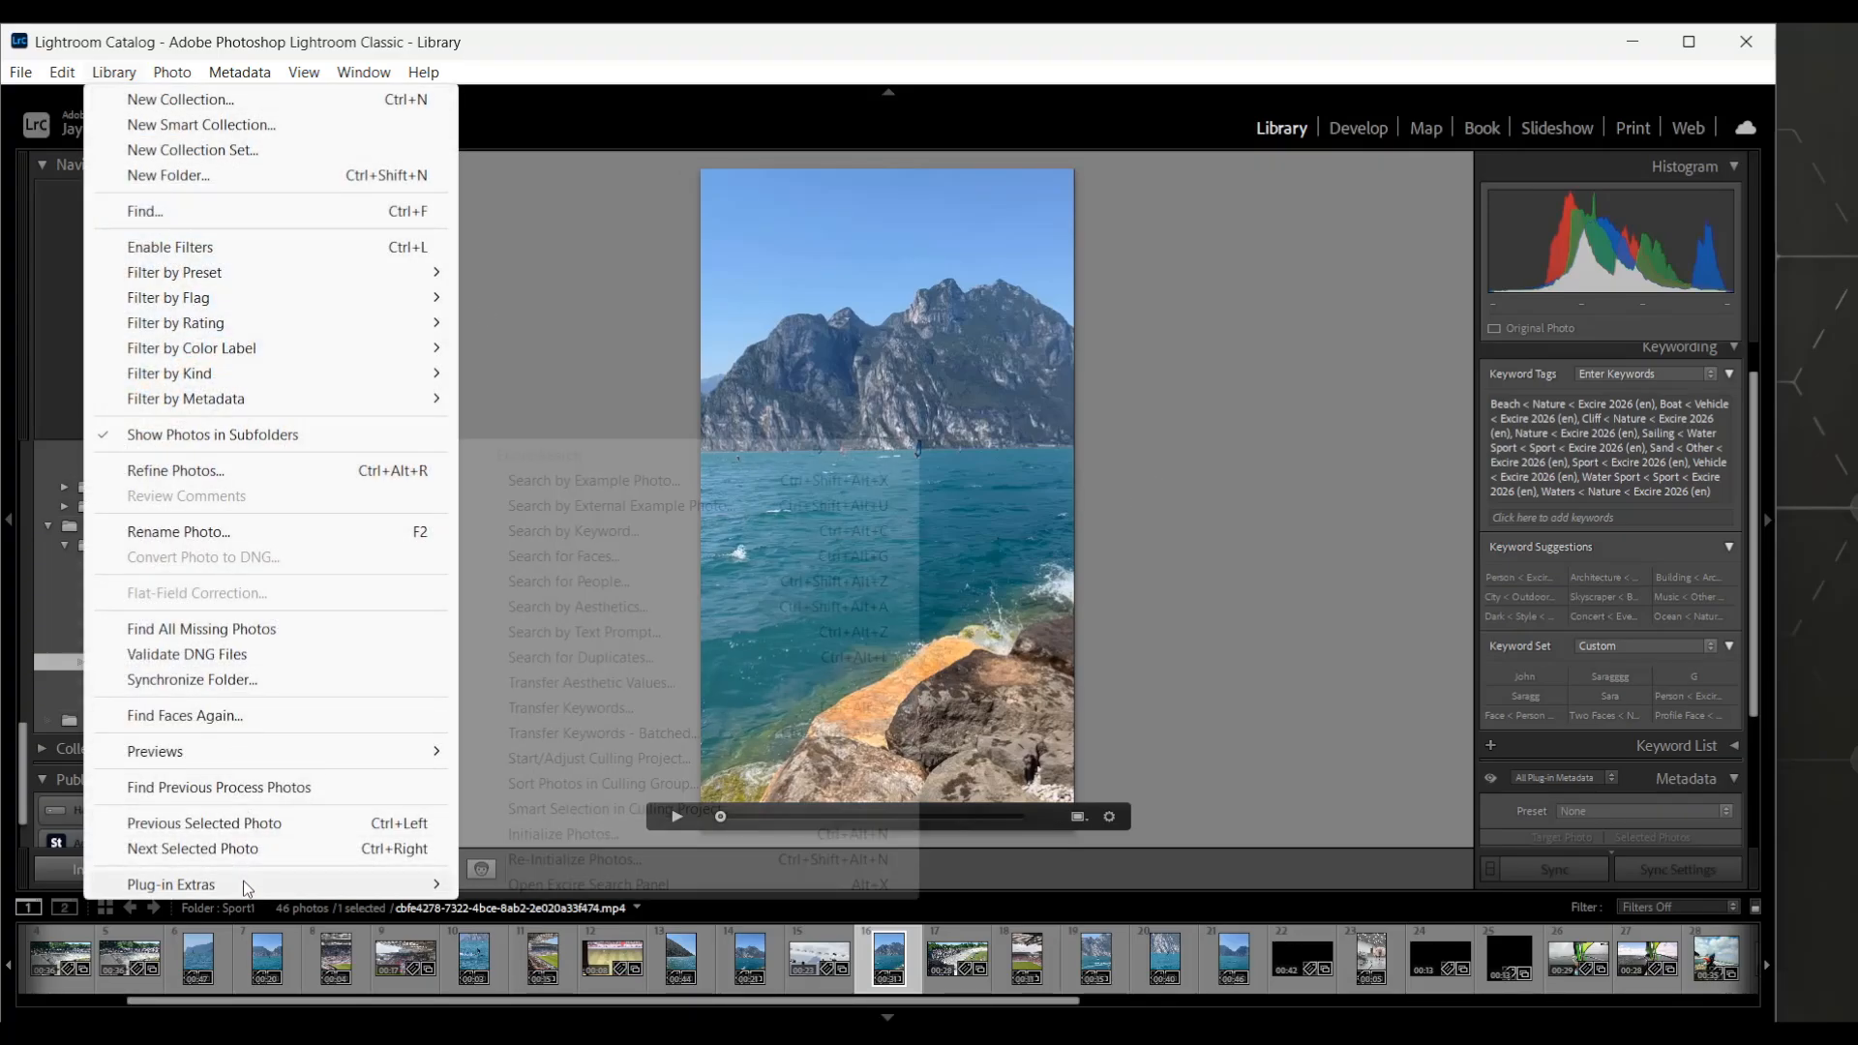
{"action": "left_click", "coordinate": [563, 834]}
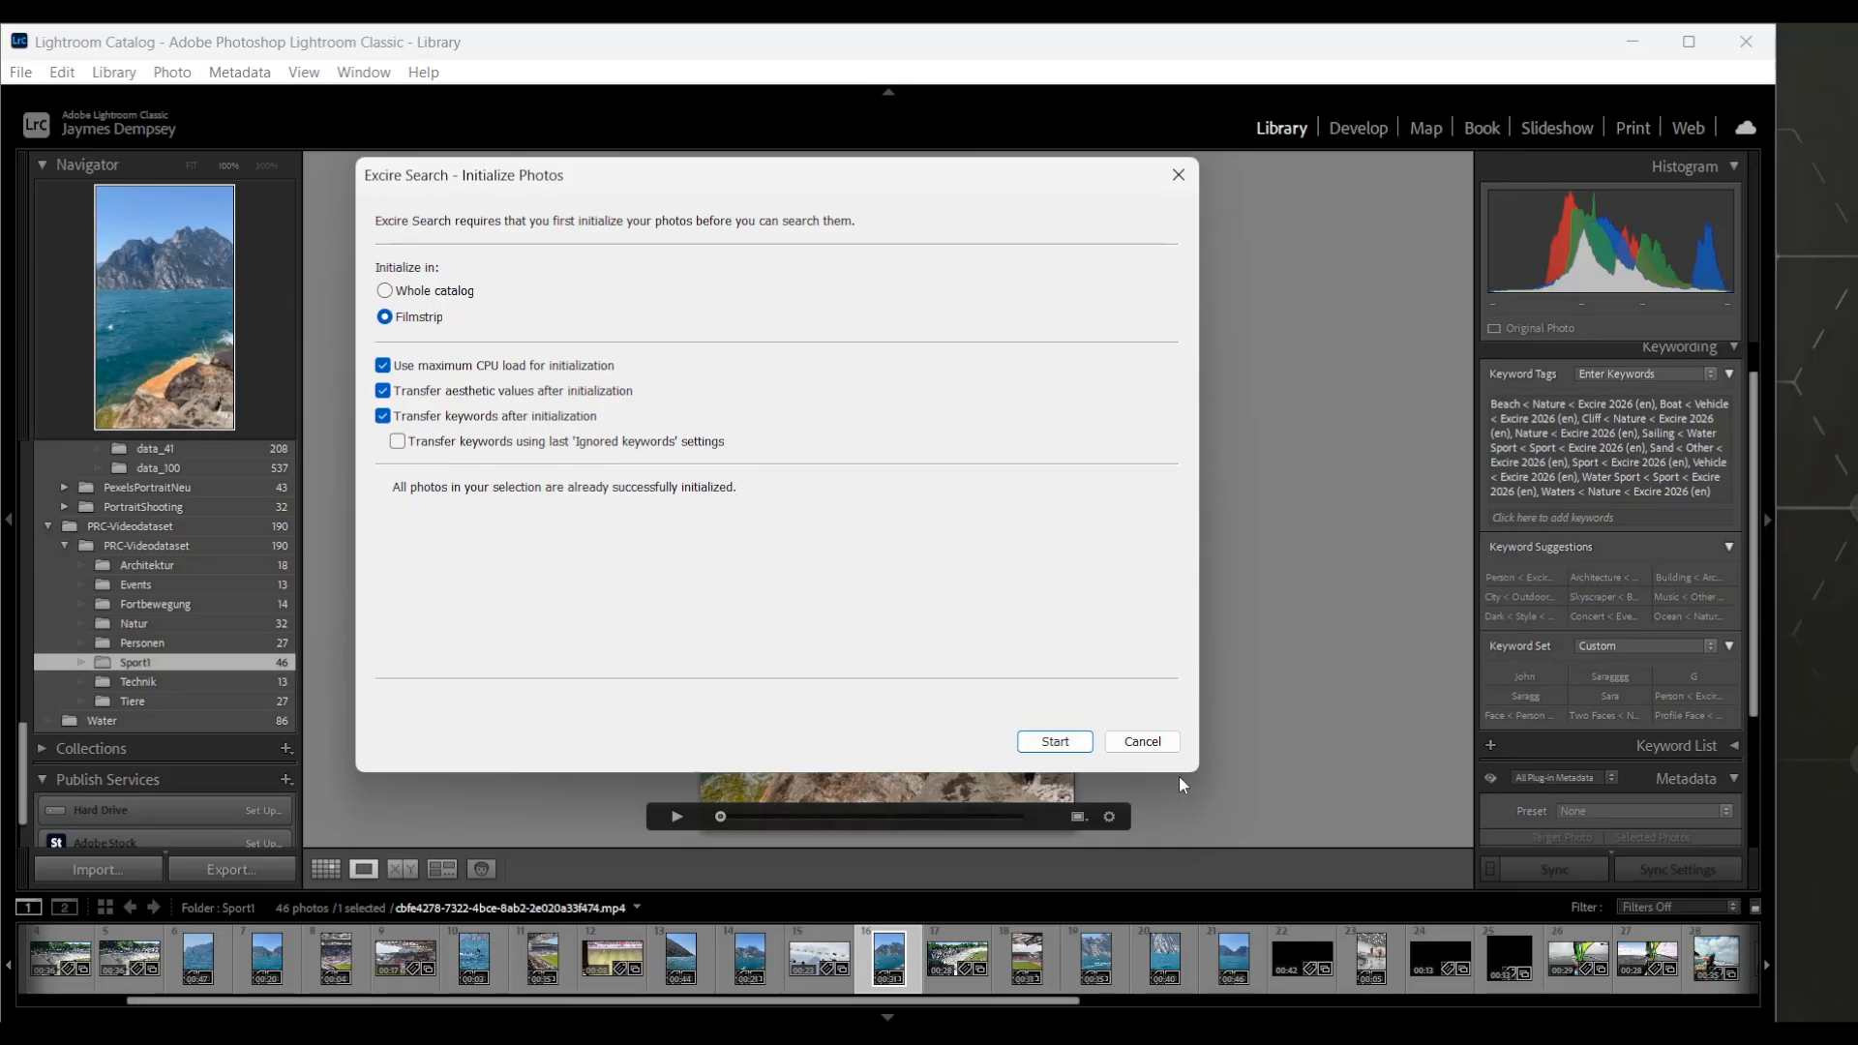
{"action": "left_click", "coordinate": [1134, 746]}
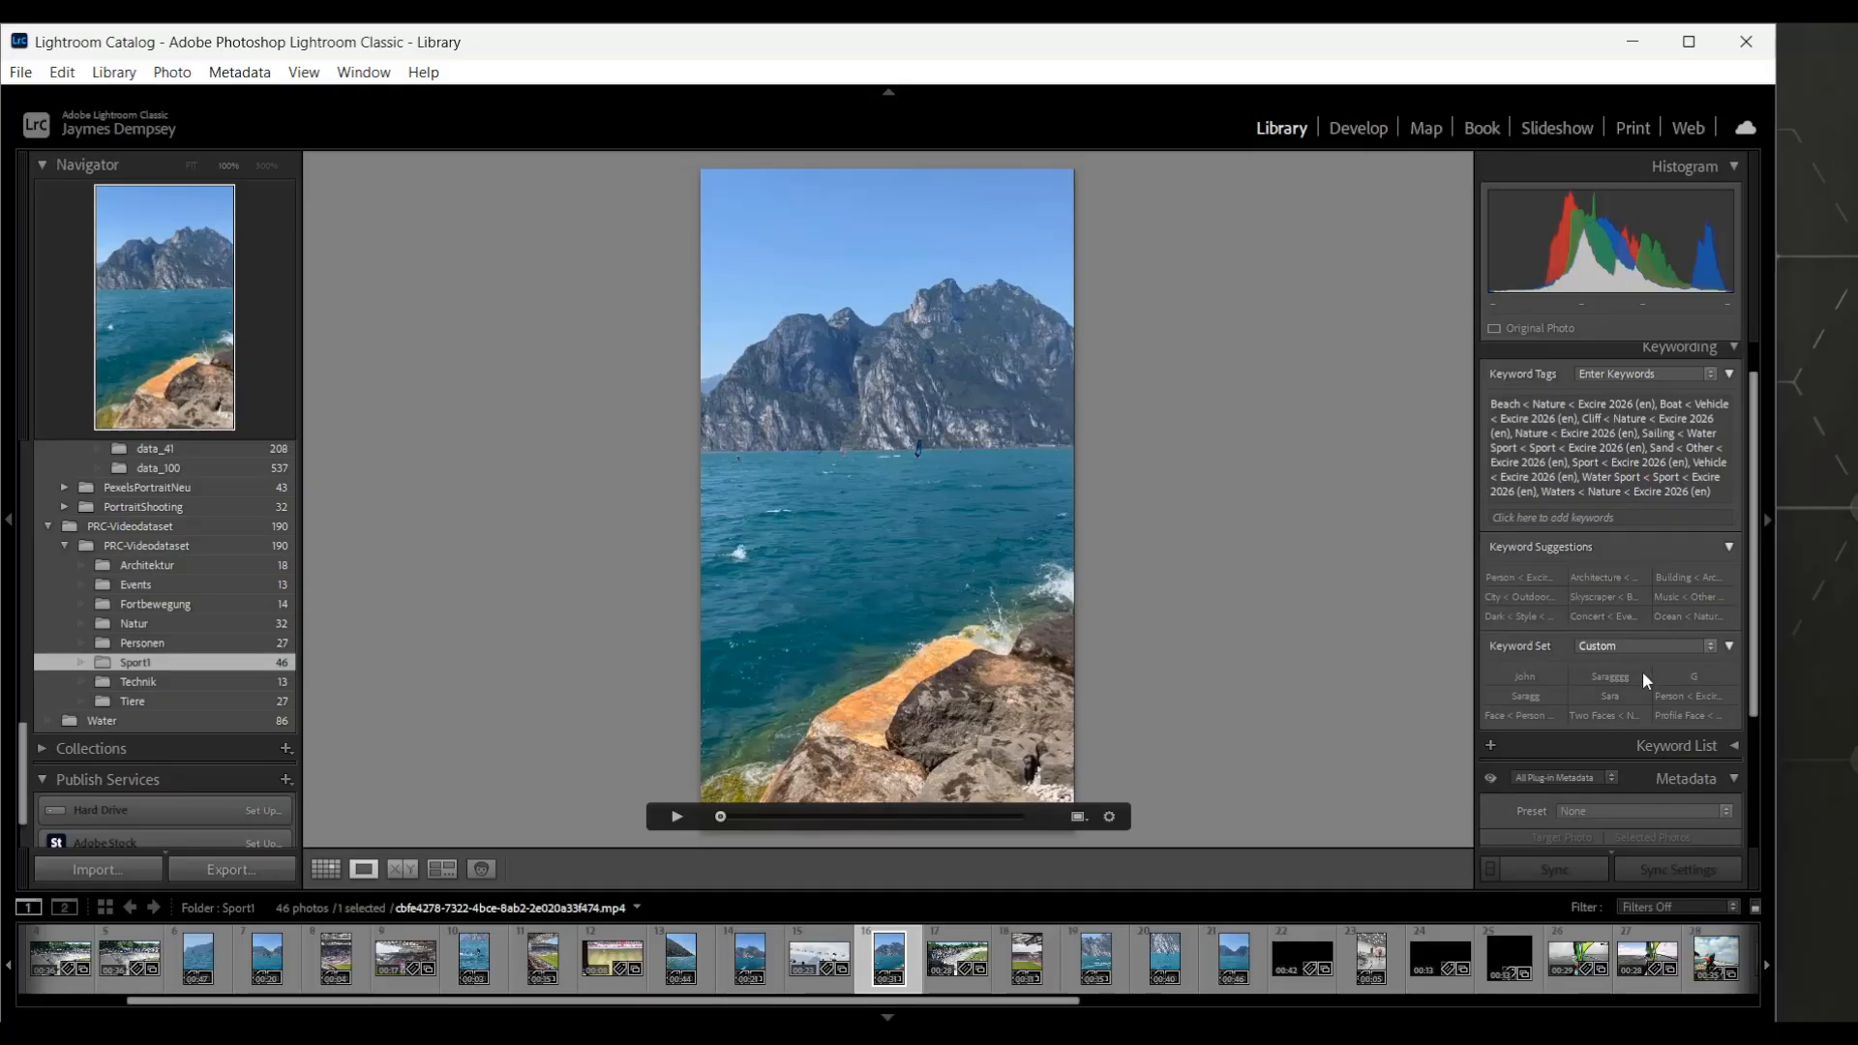
Open the Excire Search panel and collapse it to its narrow icon sidebar
{"action": "scroll", "coordinate": [1635, 726], "scroll_direction": "down", "scroll_amount": 3}
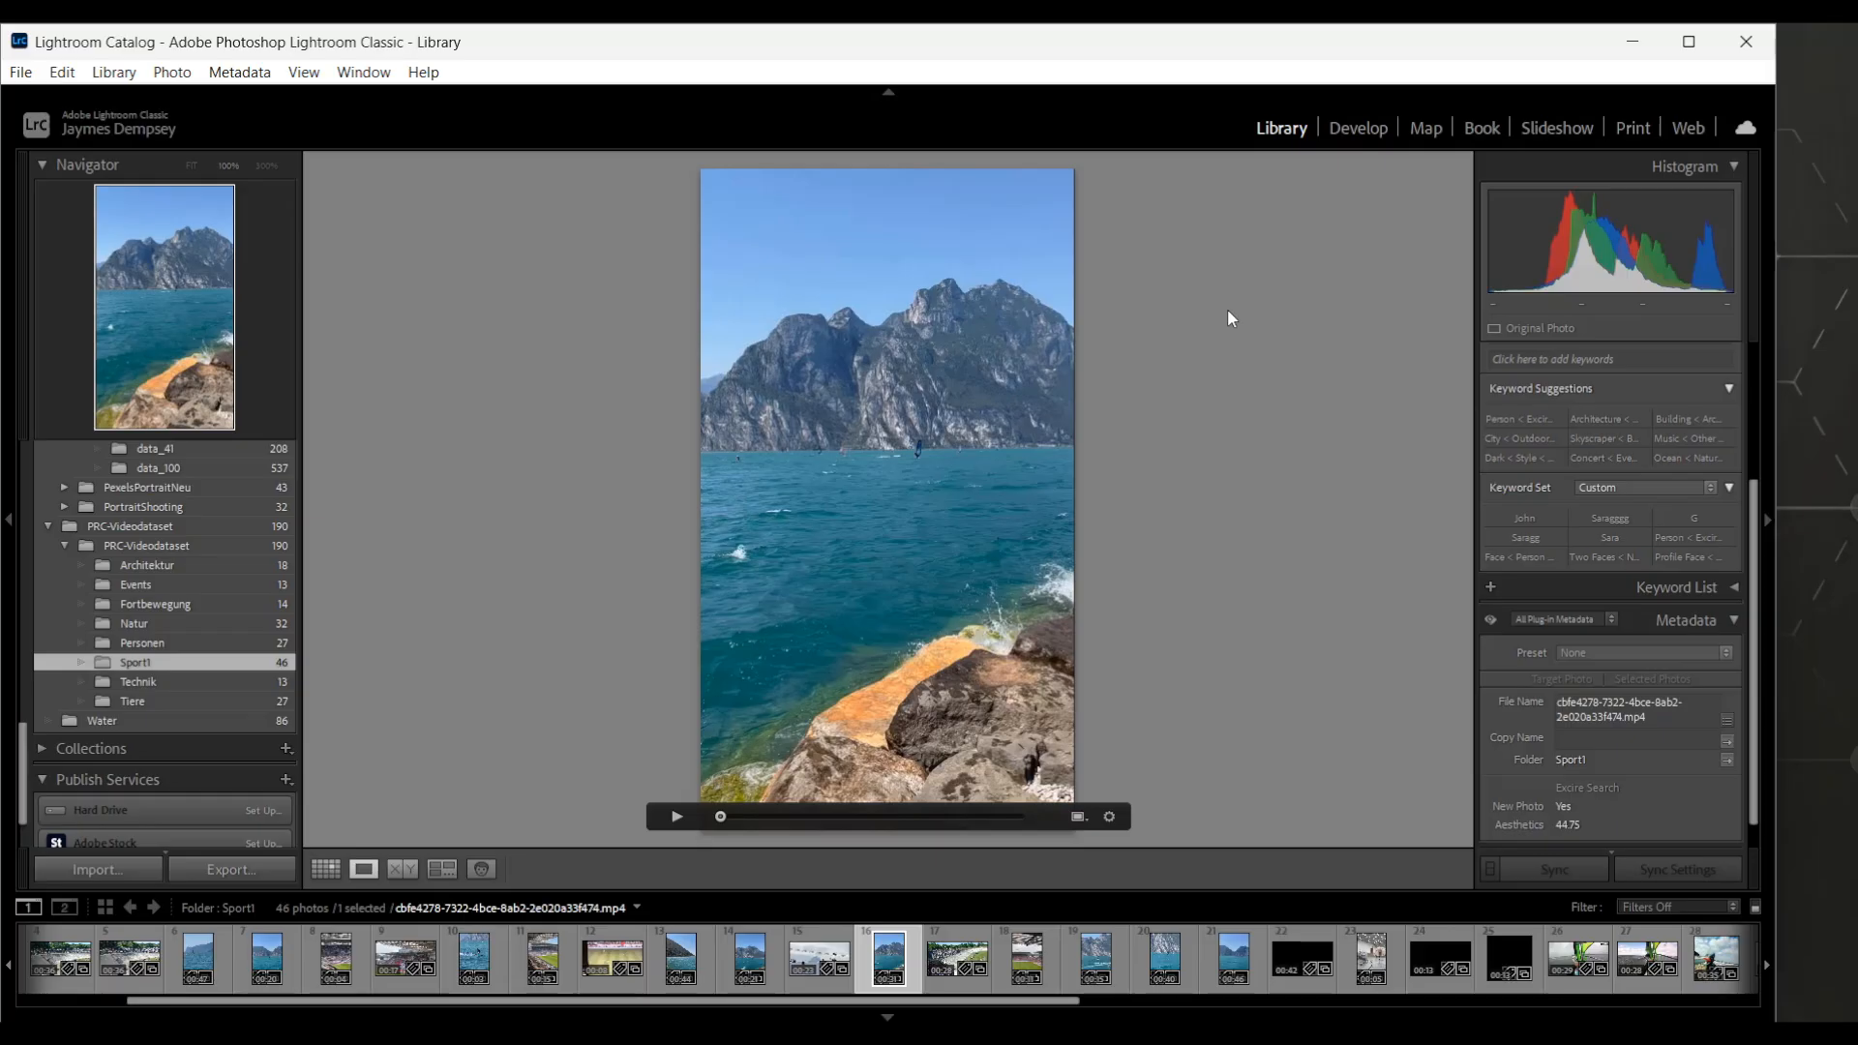
{"action": "key", "text": "alt"}
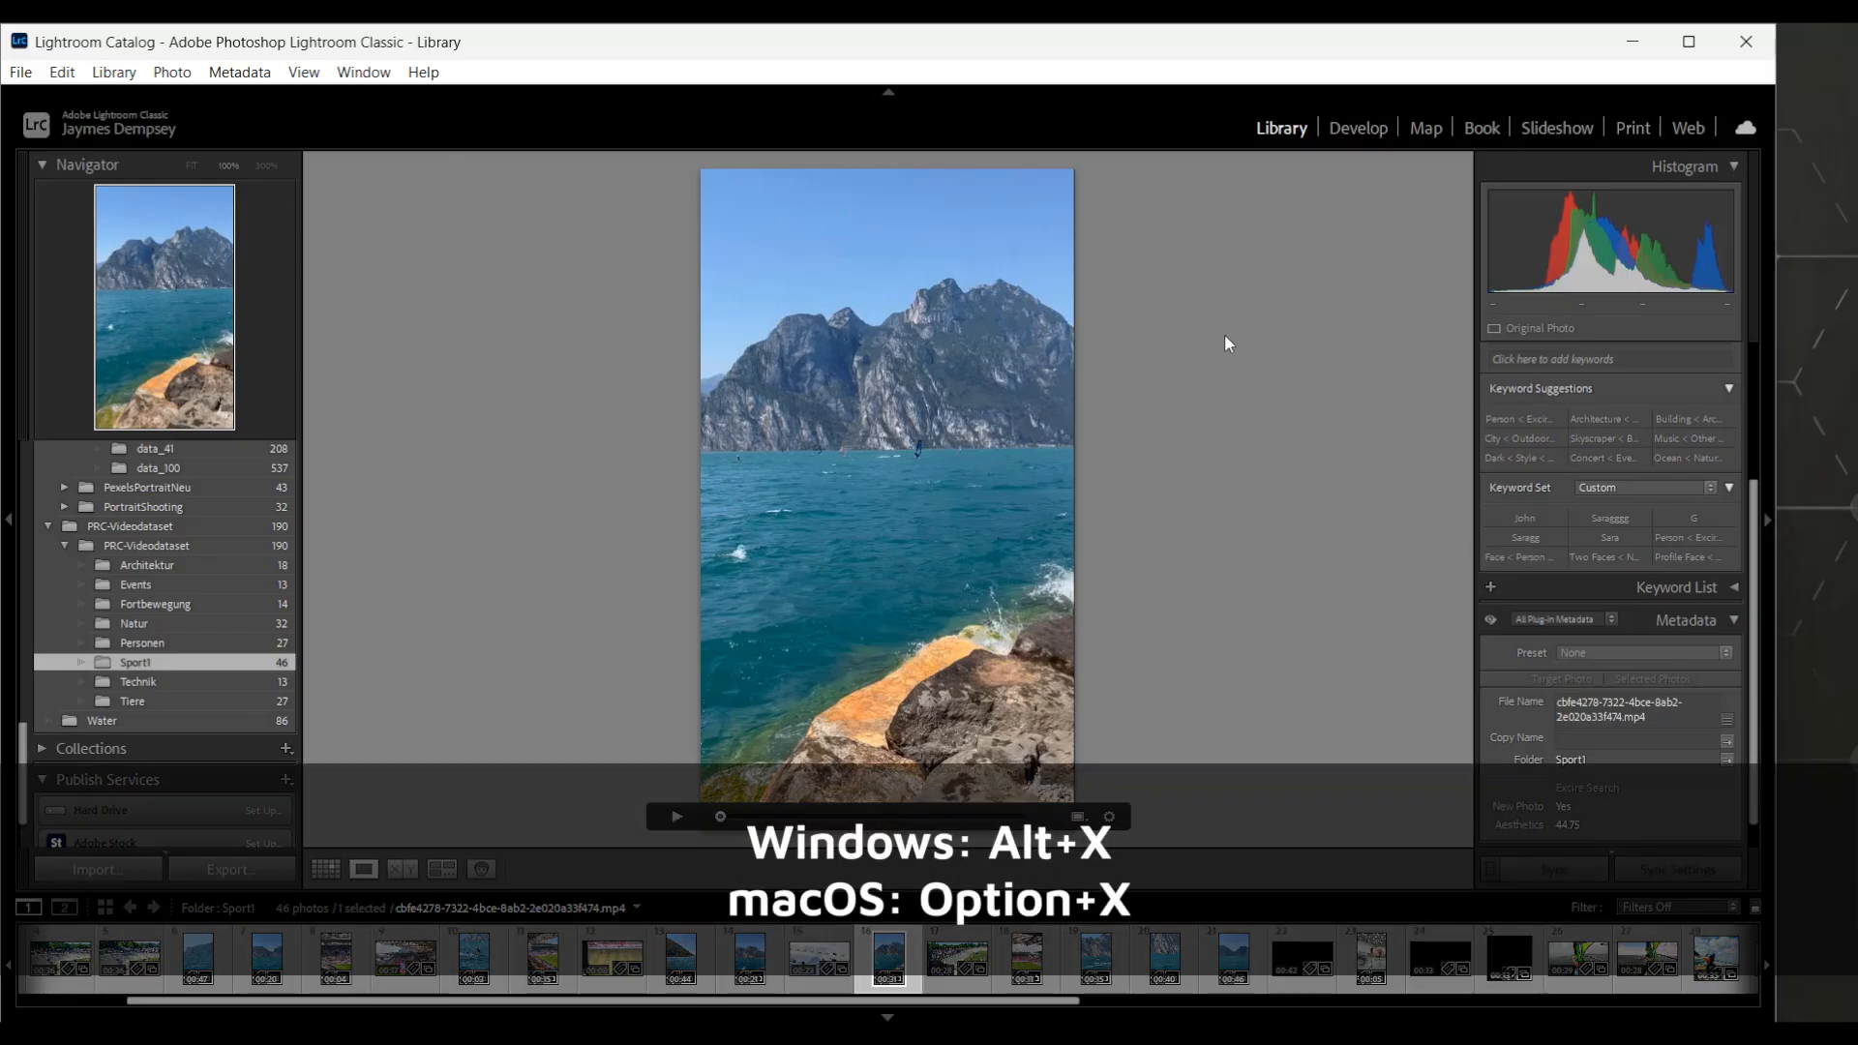
{"action": "key", "text": "alt+x"}
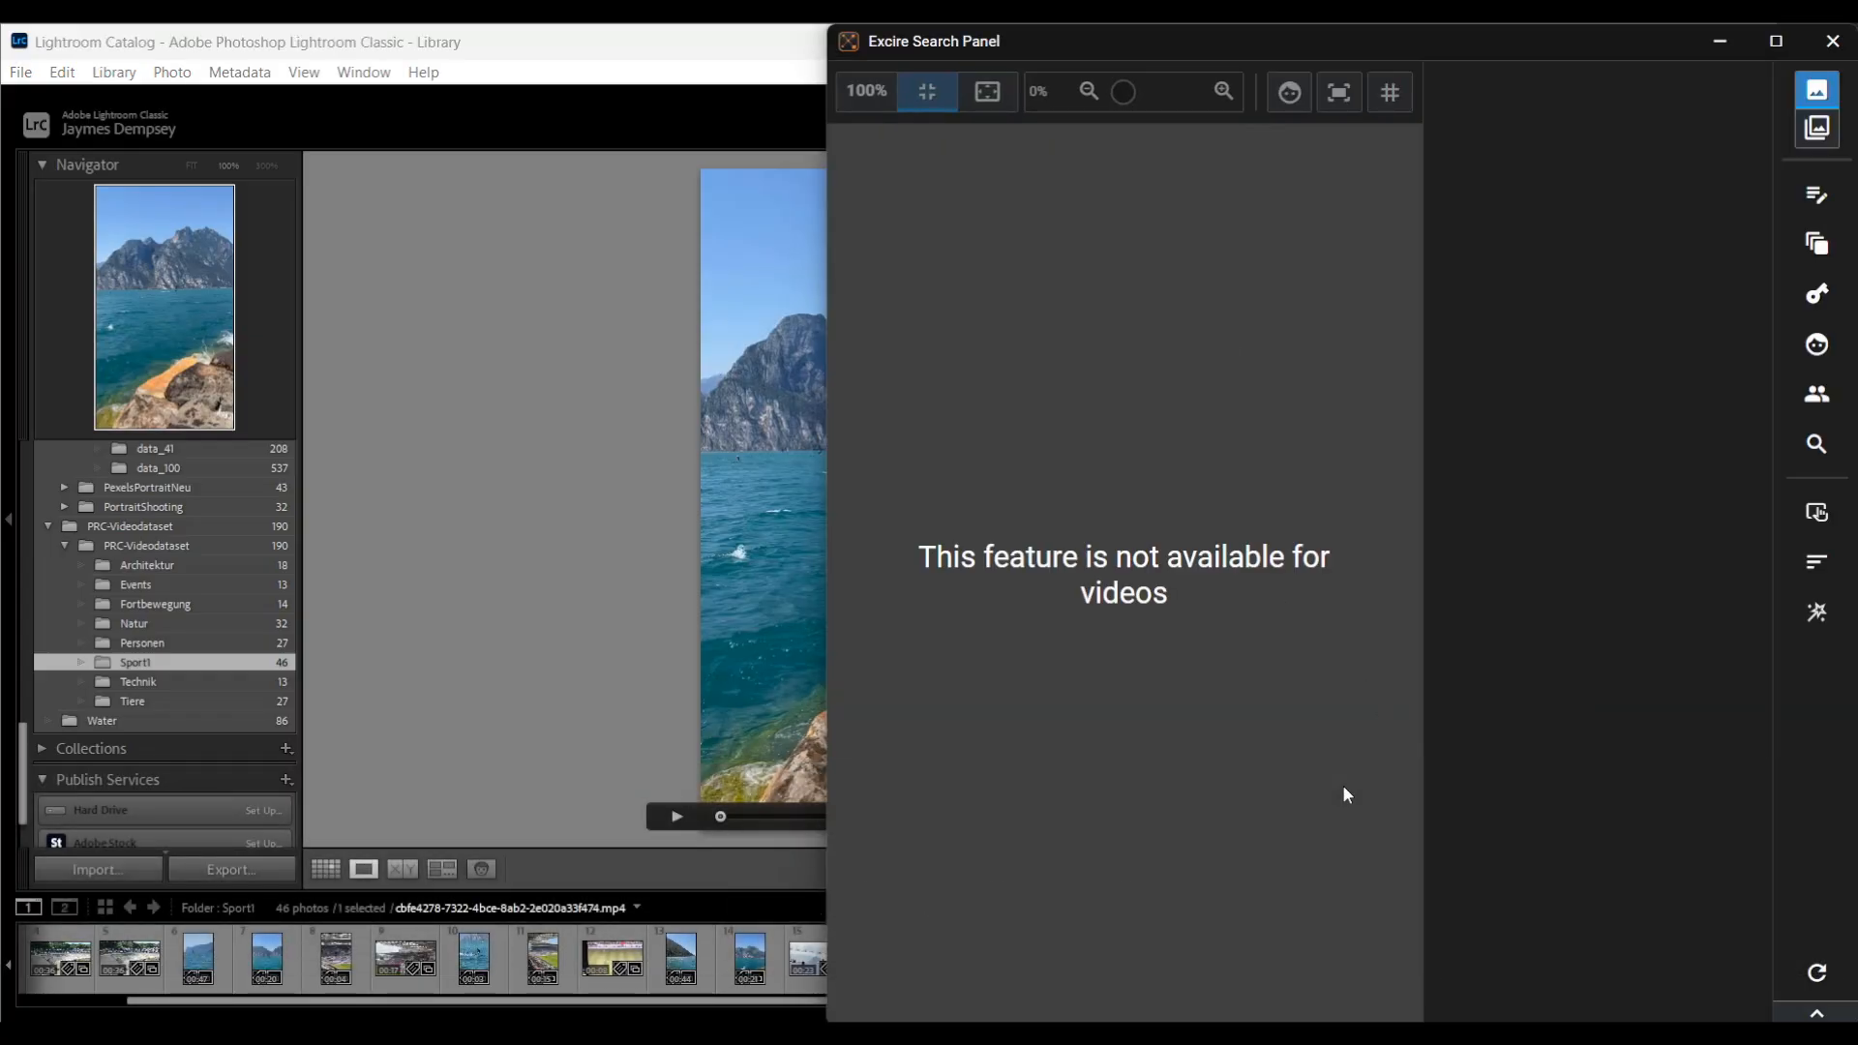
{"action": "left_click", "coordinate": [113, 71]}
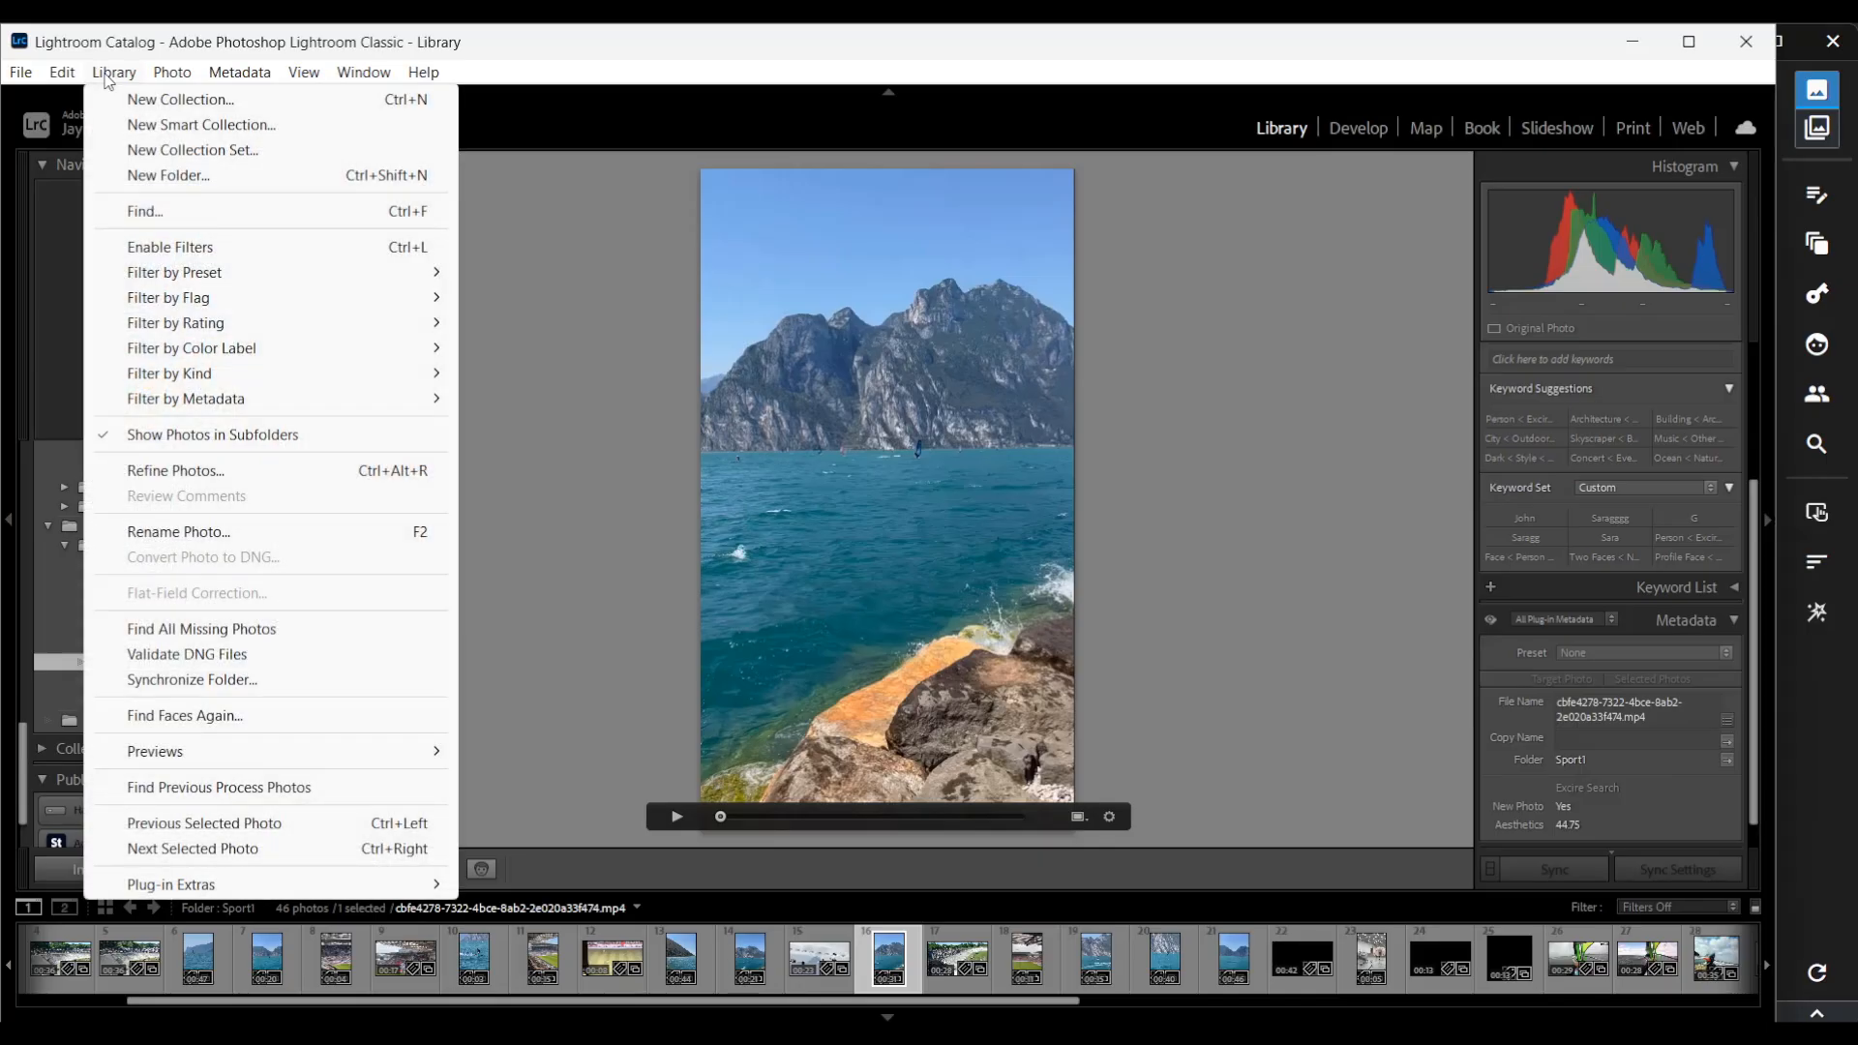
{"action": "mouse_move", "coordinate": [178, 883]}
{"action": "left_click", "coordinate": [503, 884]}
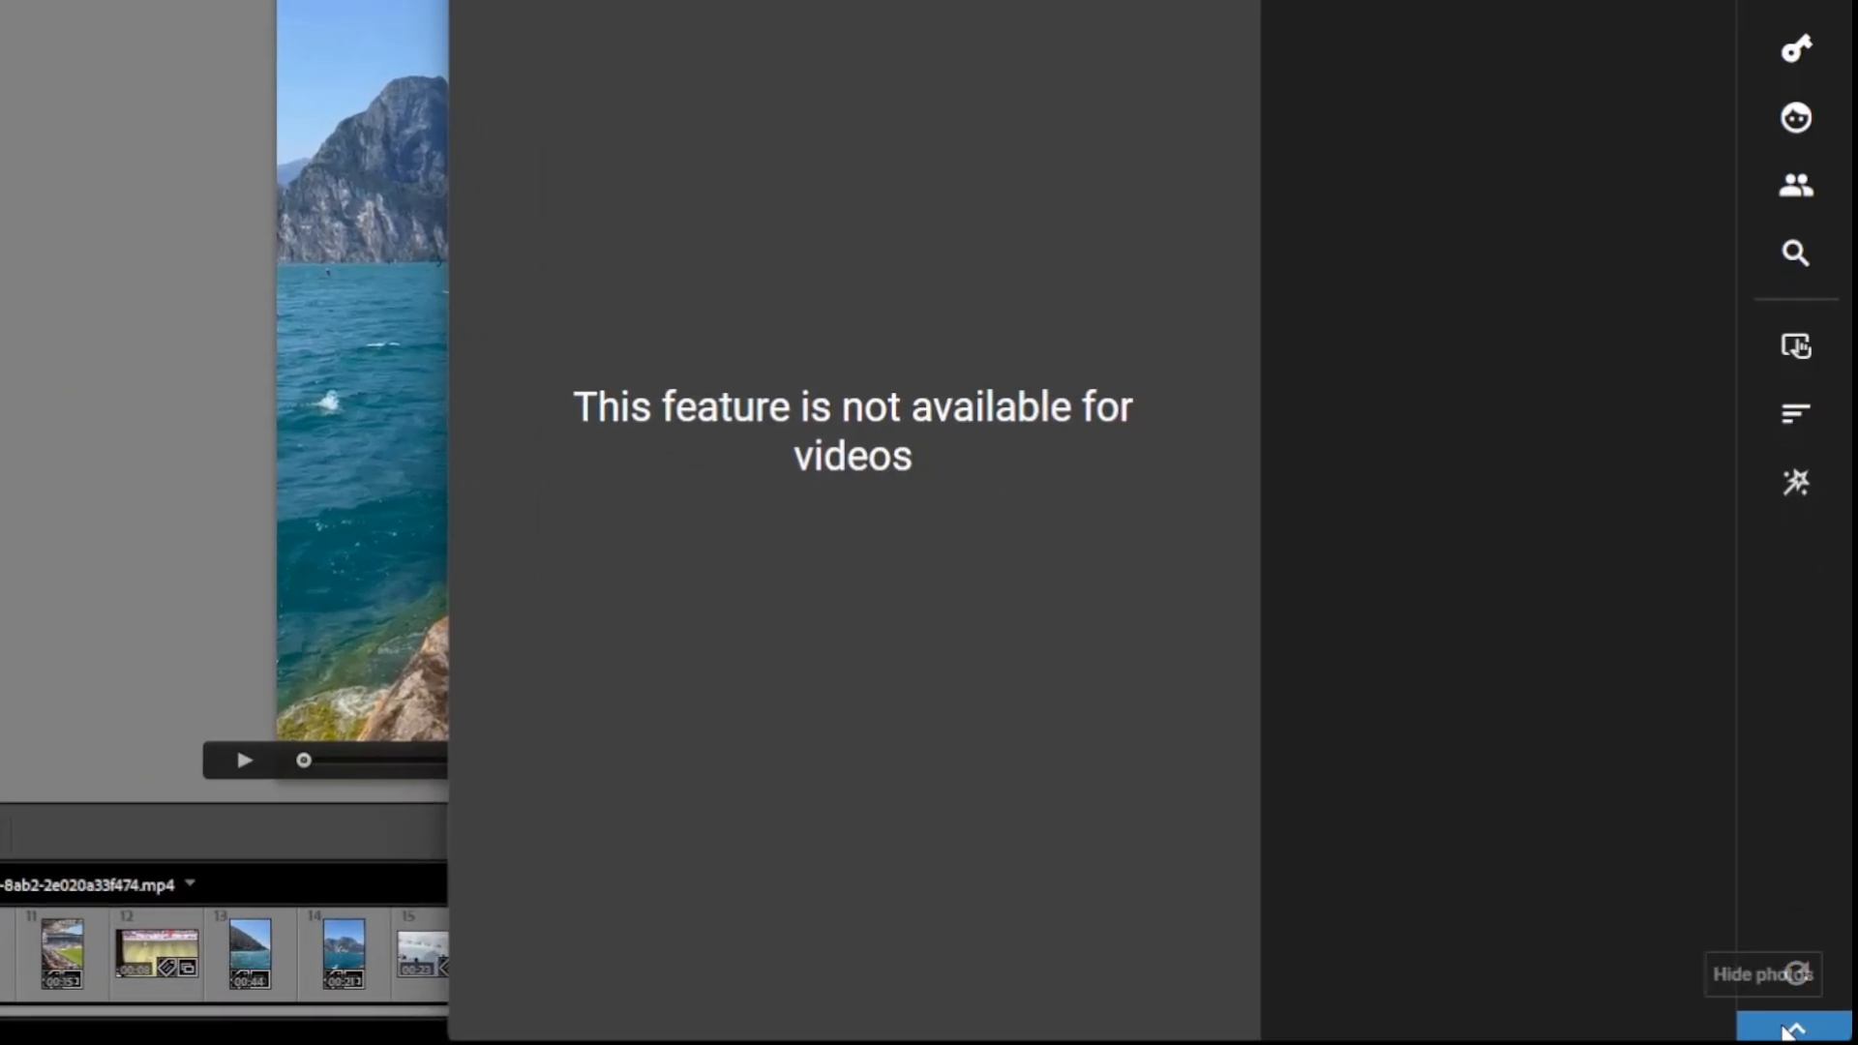
{"action": "left_click", "coordinate": [1788, 1031]}
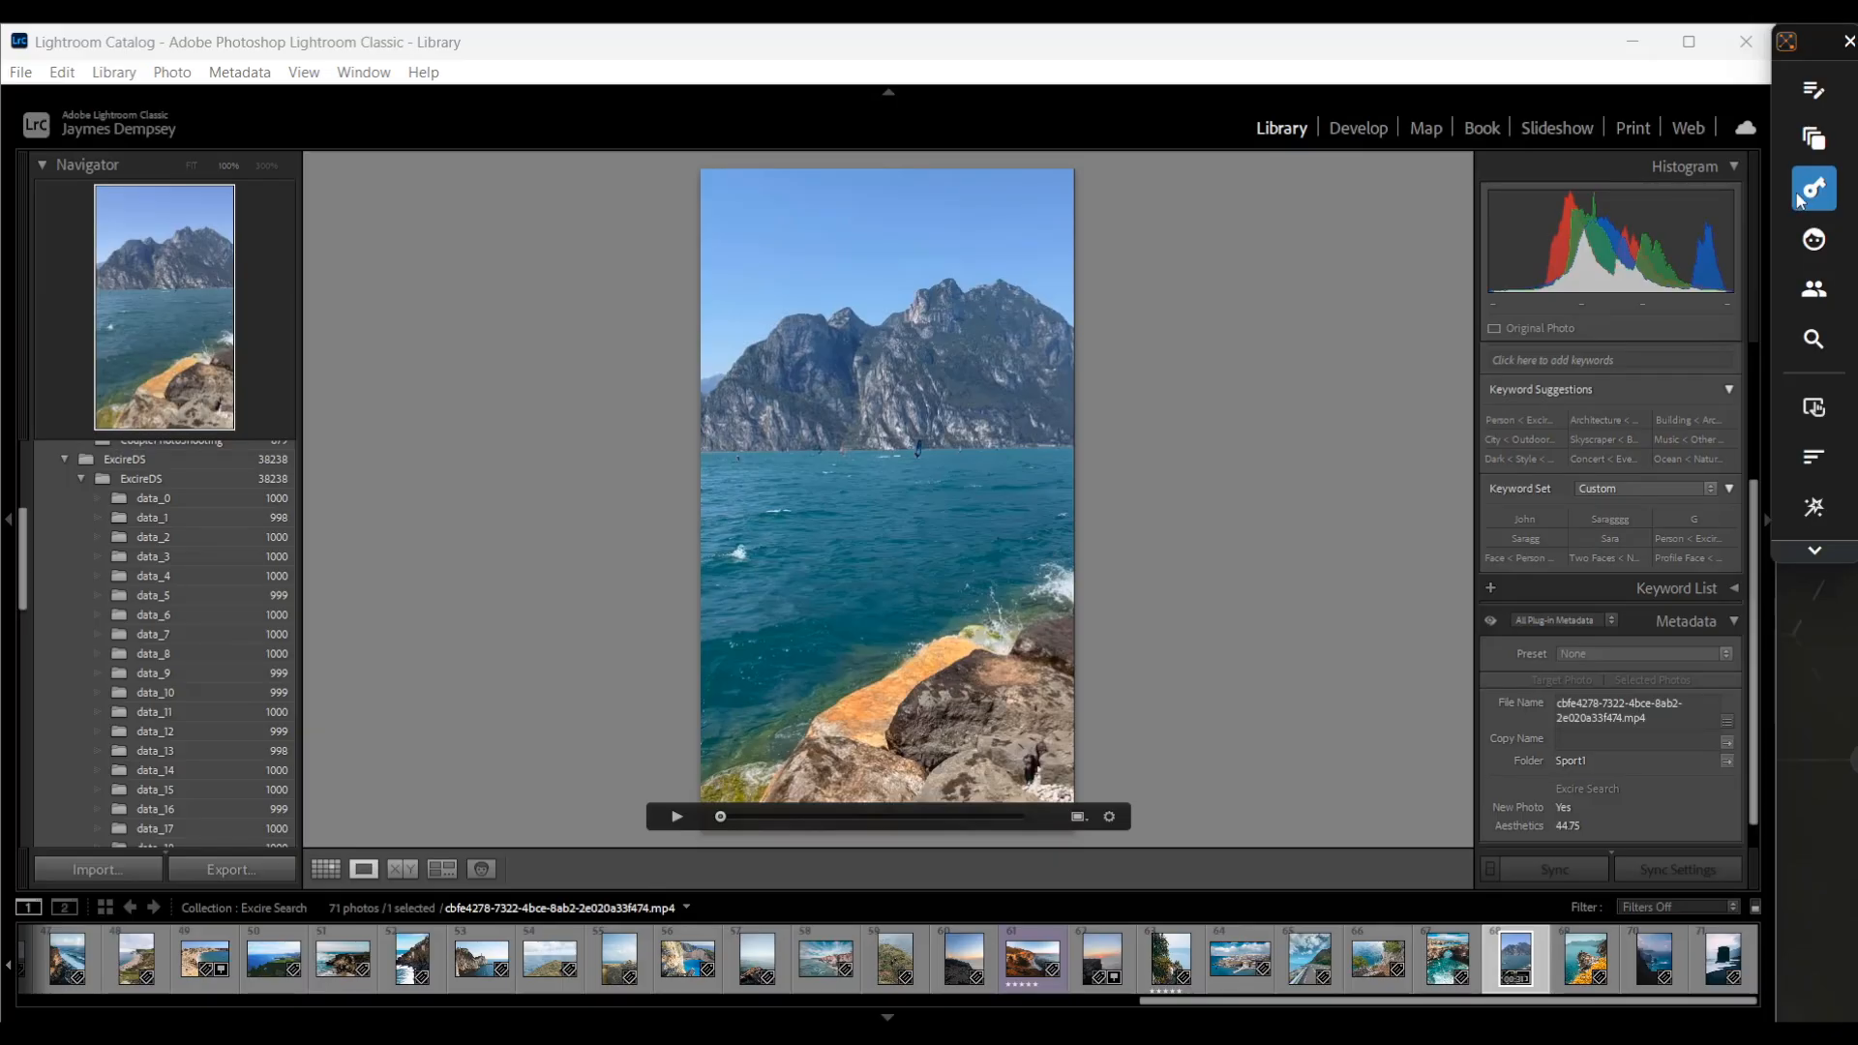
Search the whole catalog by the keyword Cliff combined with the blue dominant colour
{"action": "left_click", "coordinate": [1802, 196]}
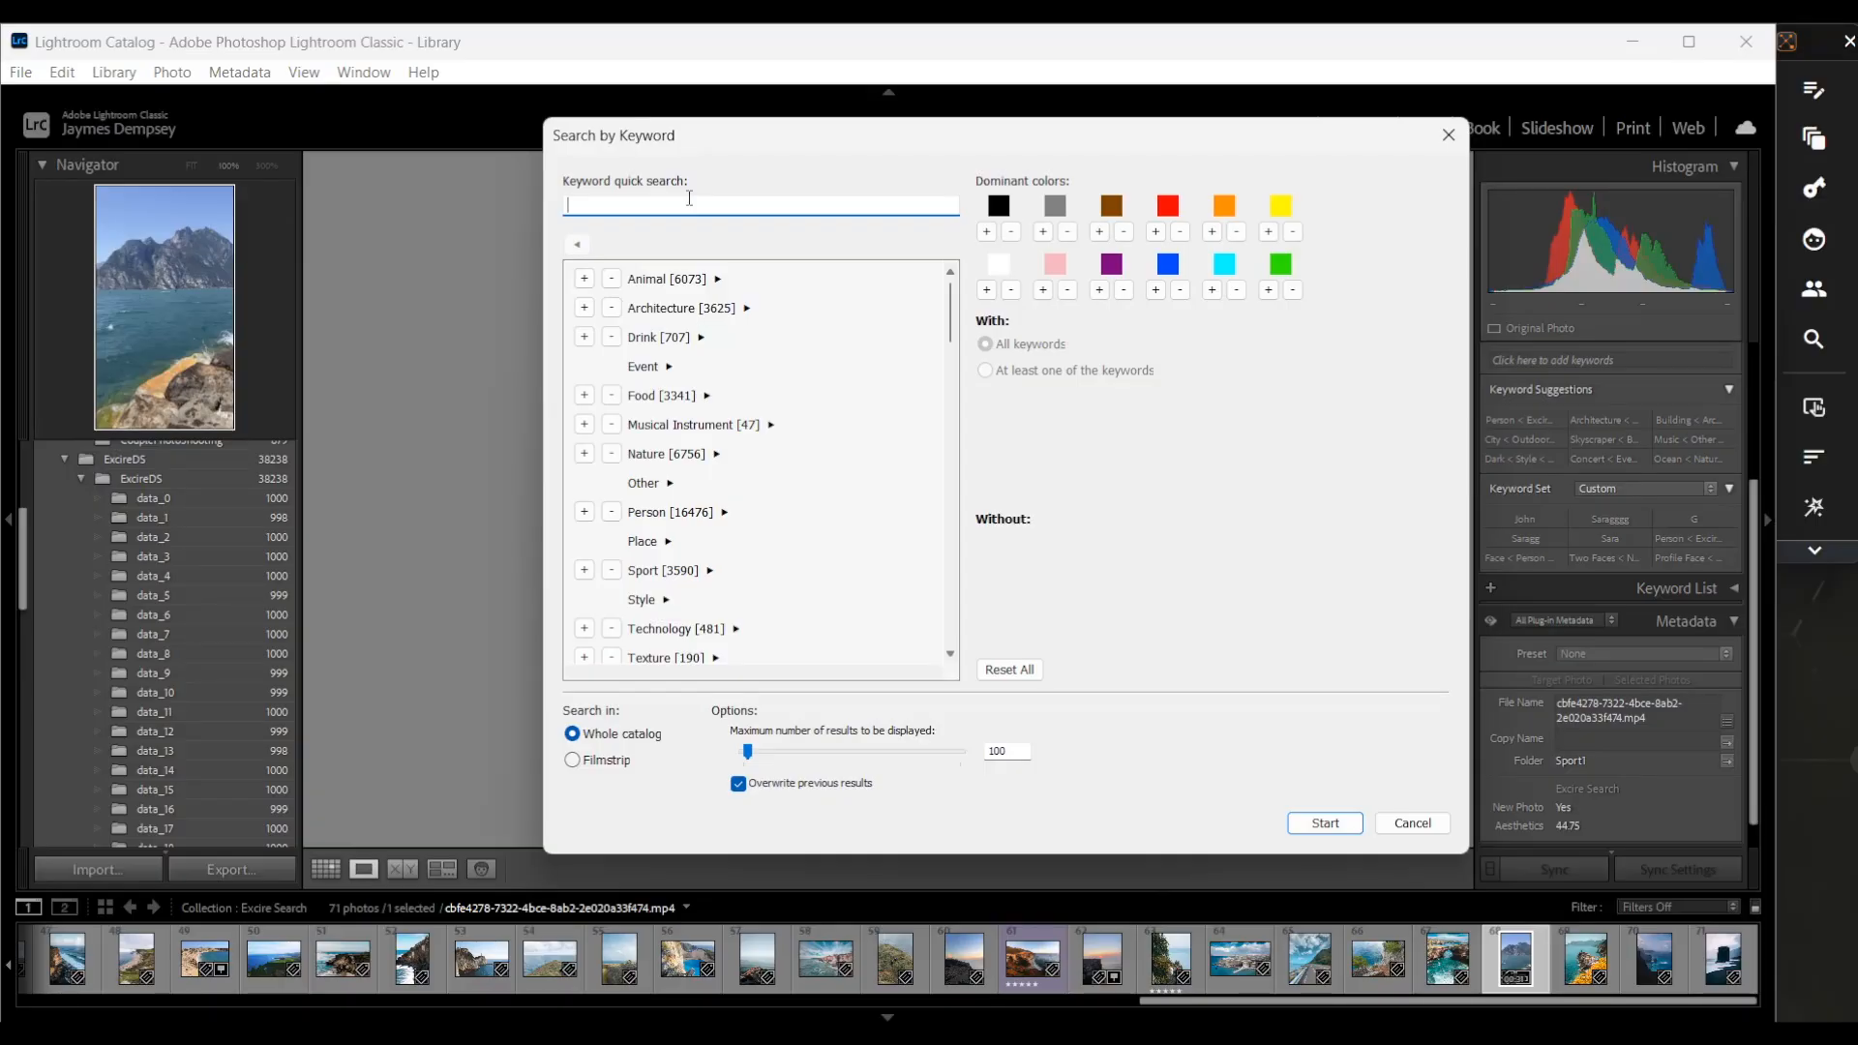
{"action": "type", "text": "liff"}
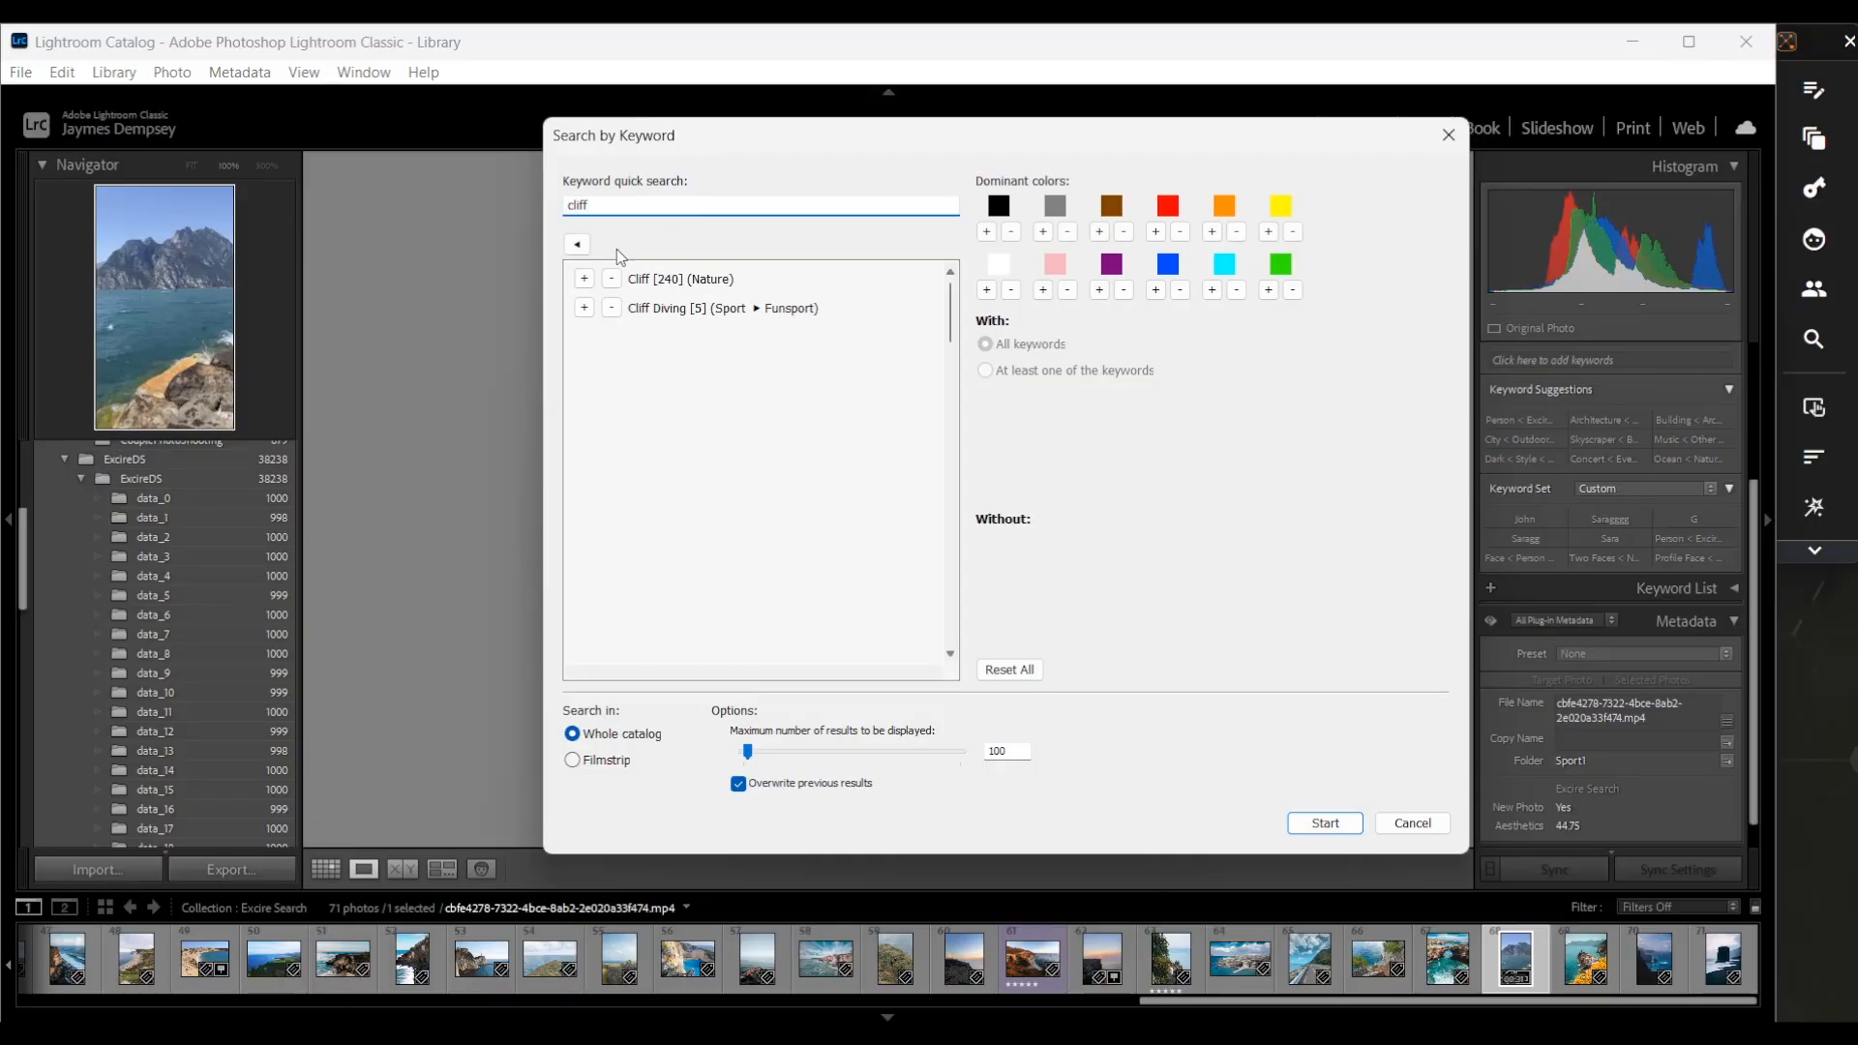
{"action": "left_click", "coordinate": [584, 278]}
{"action": "double_click", "coordinate": [593, 203]}
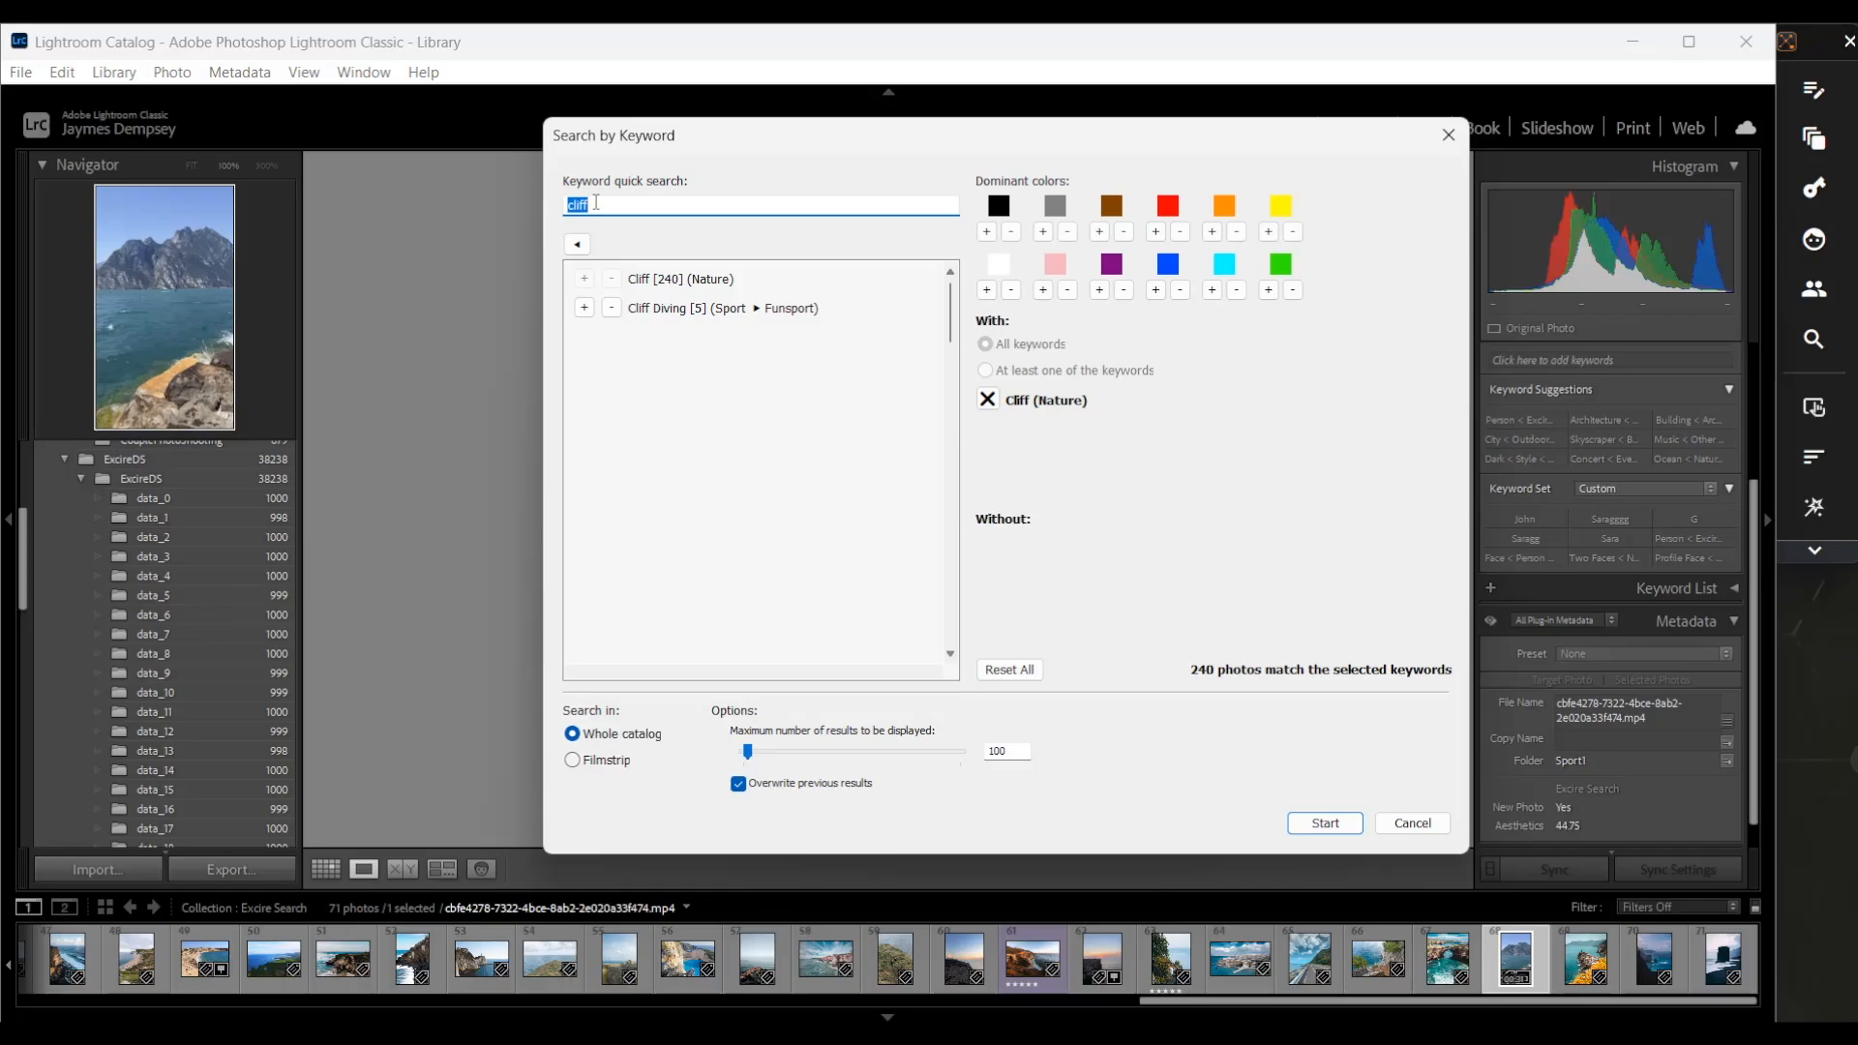
{"action": "left_click", "coordinate": [1156, 291]}
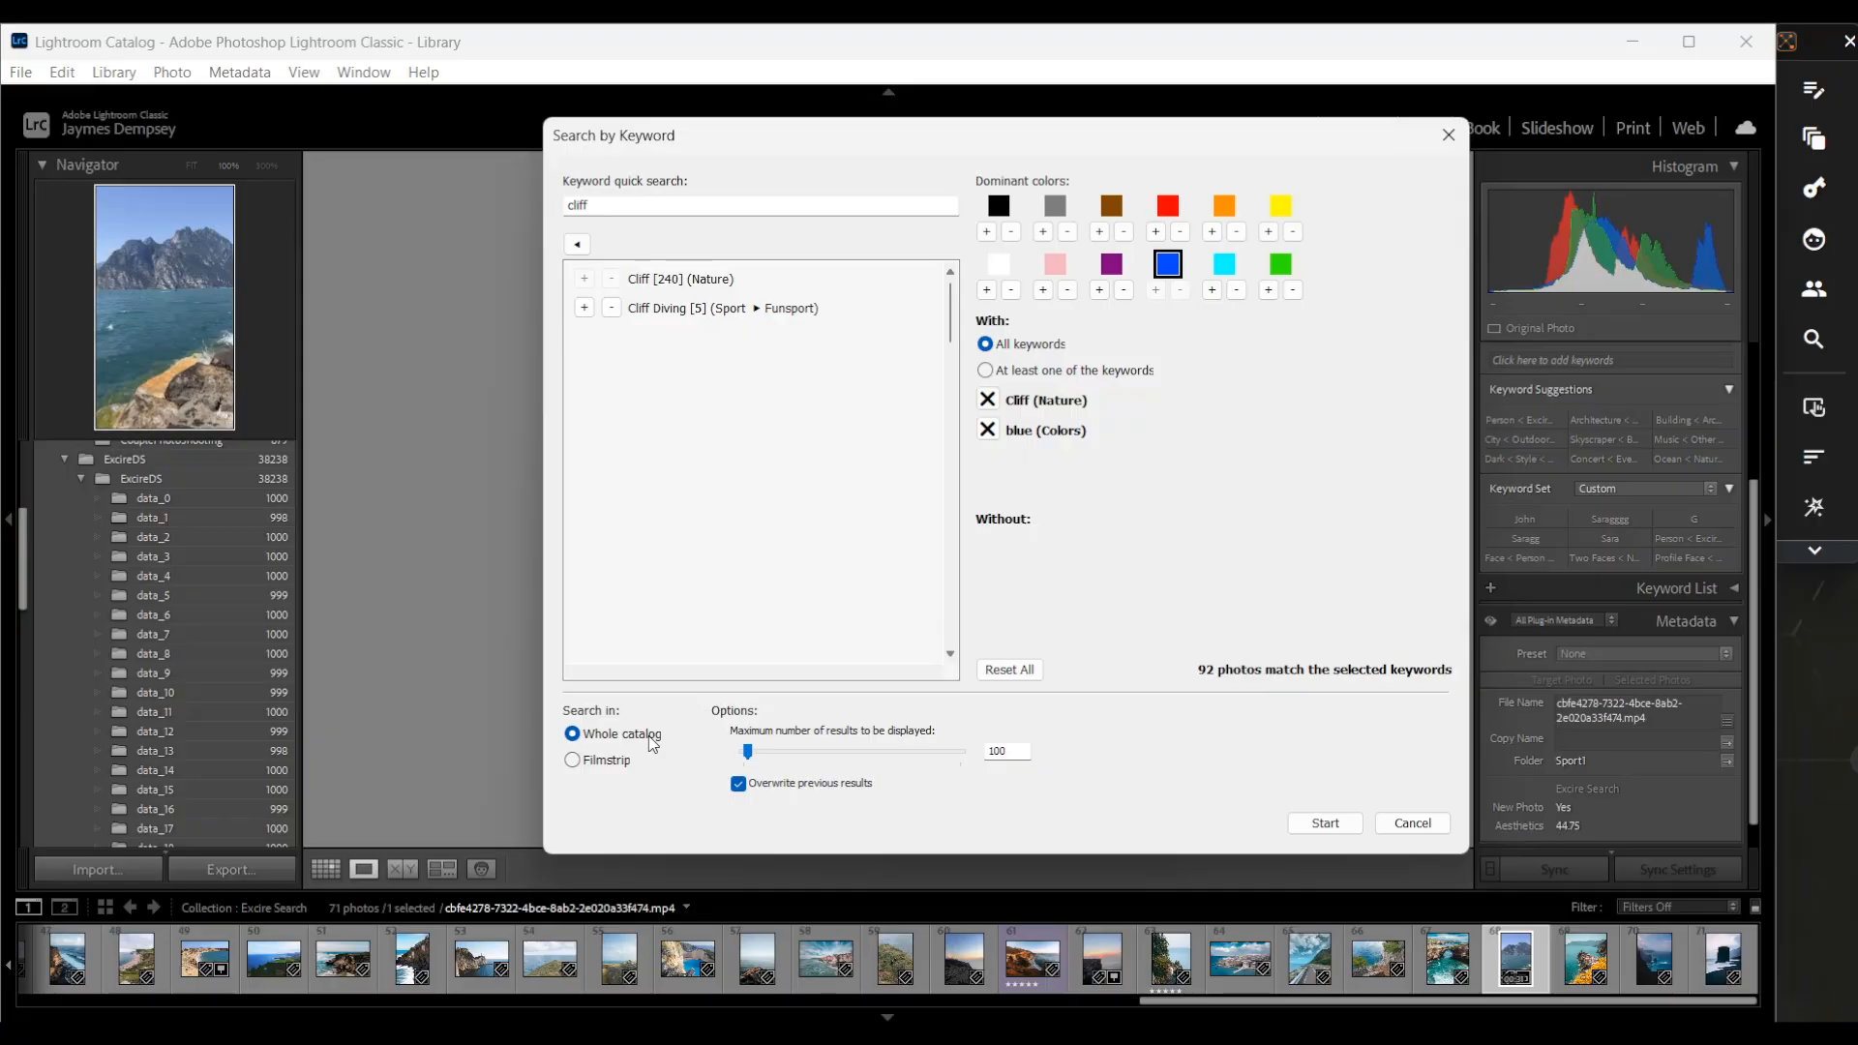
{"action": "left_click", "coordinate": [1329, 826]}
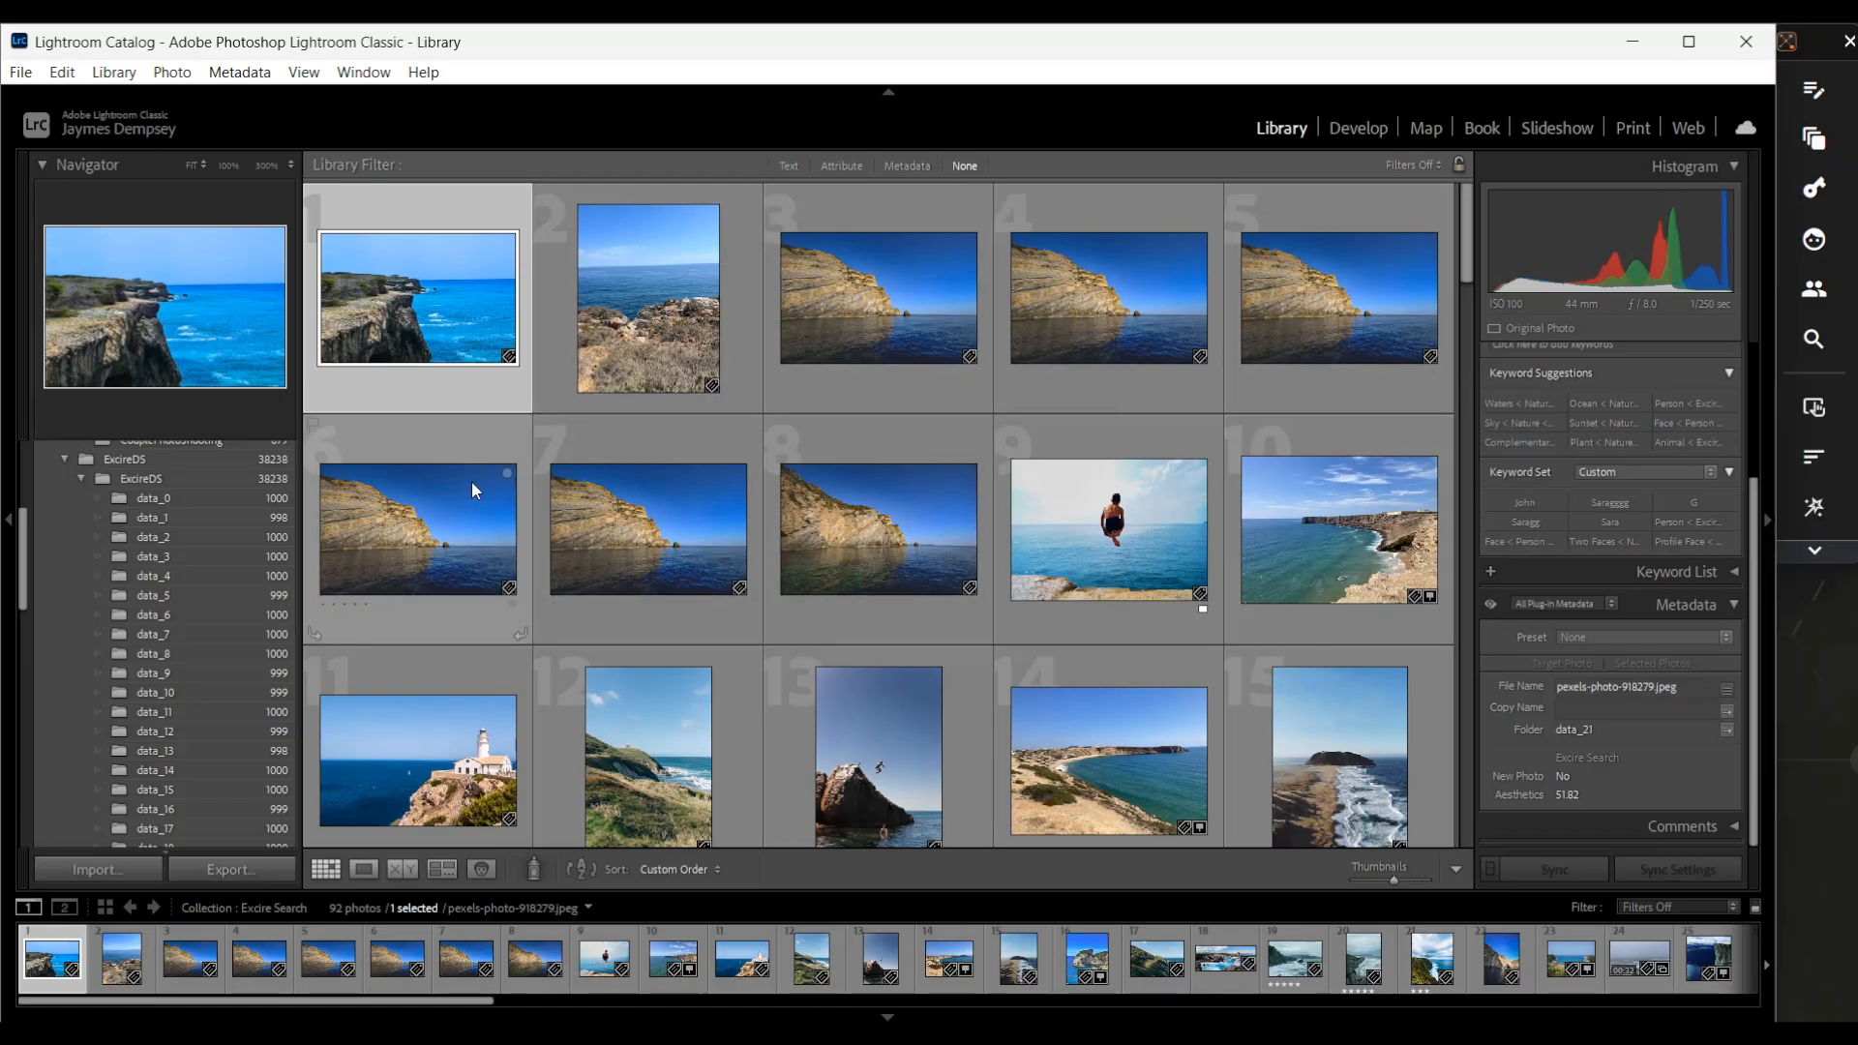
Scroll through the keyword search results in the grid
{"action": "scroll", "coordinate": [473, 486], "scroll_direction": "down", "scroll_amount": 5}
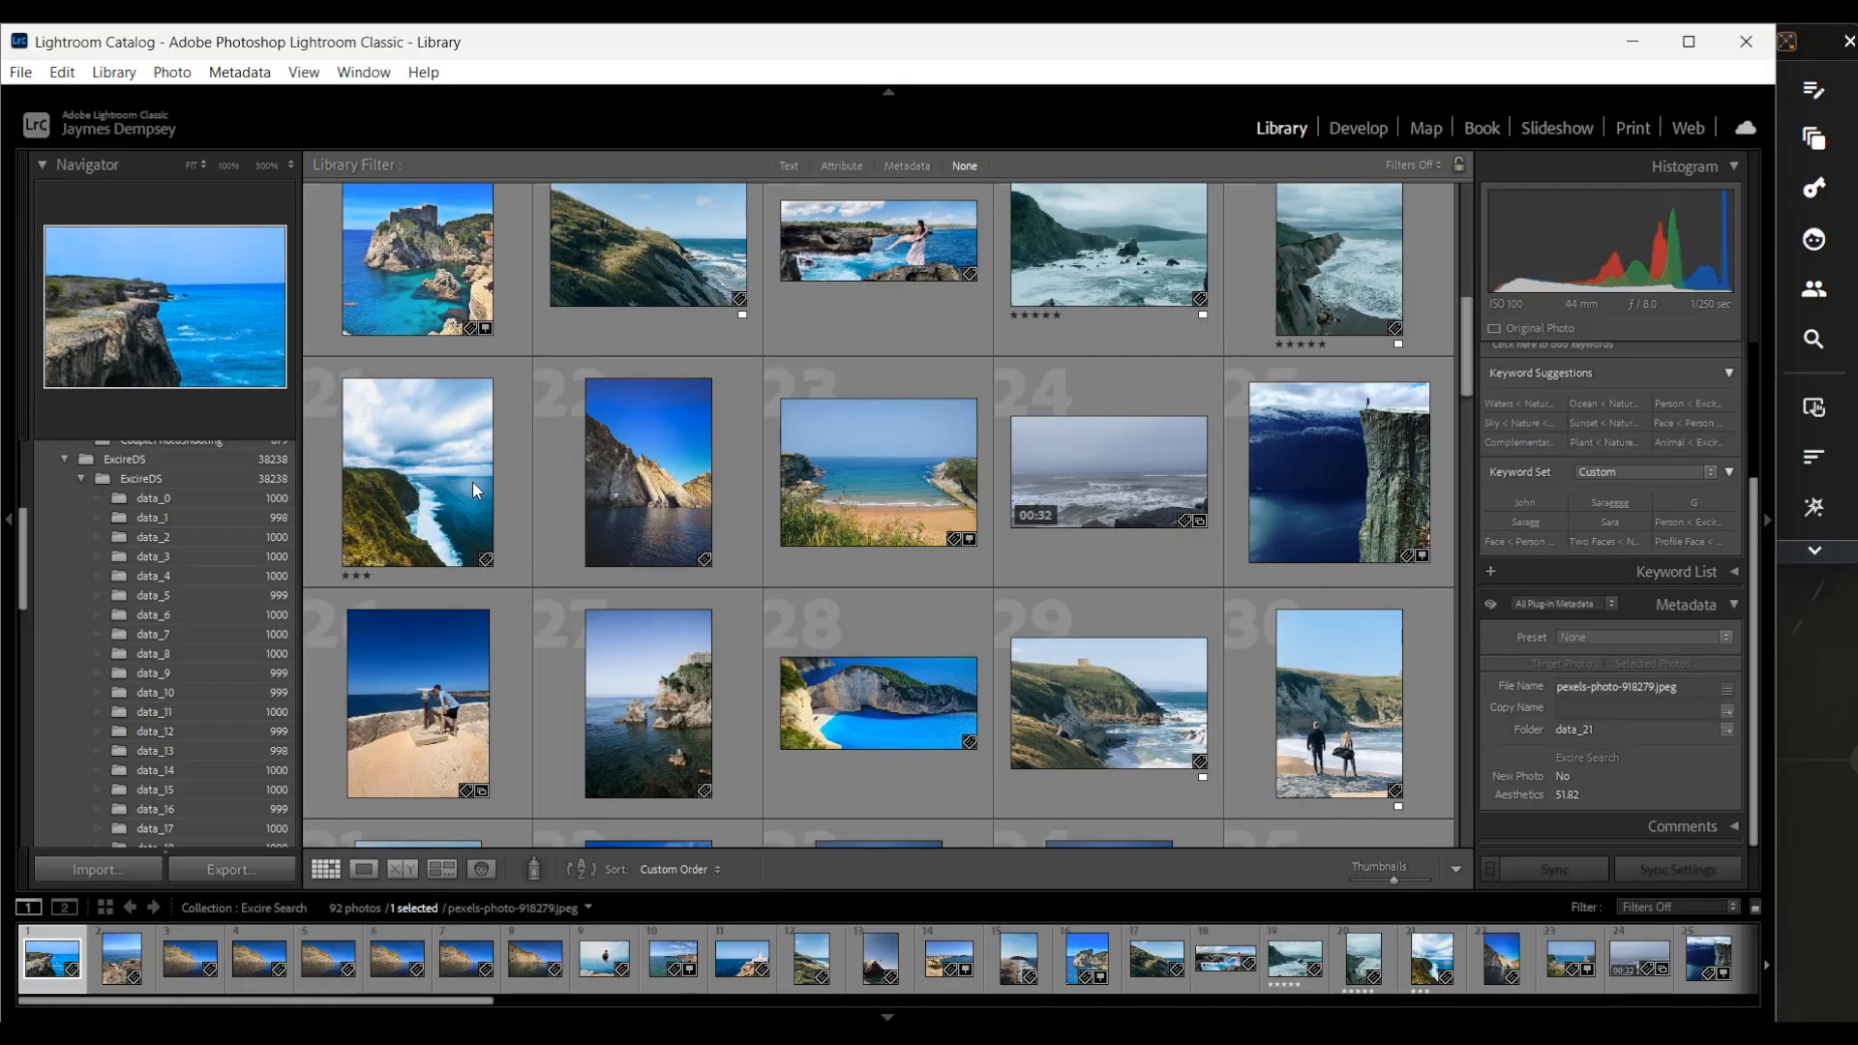
{"action": "scroll", "coordinate": [598, 675], "scroll_direction": "down", "scroll_amount": 2}
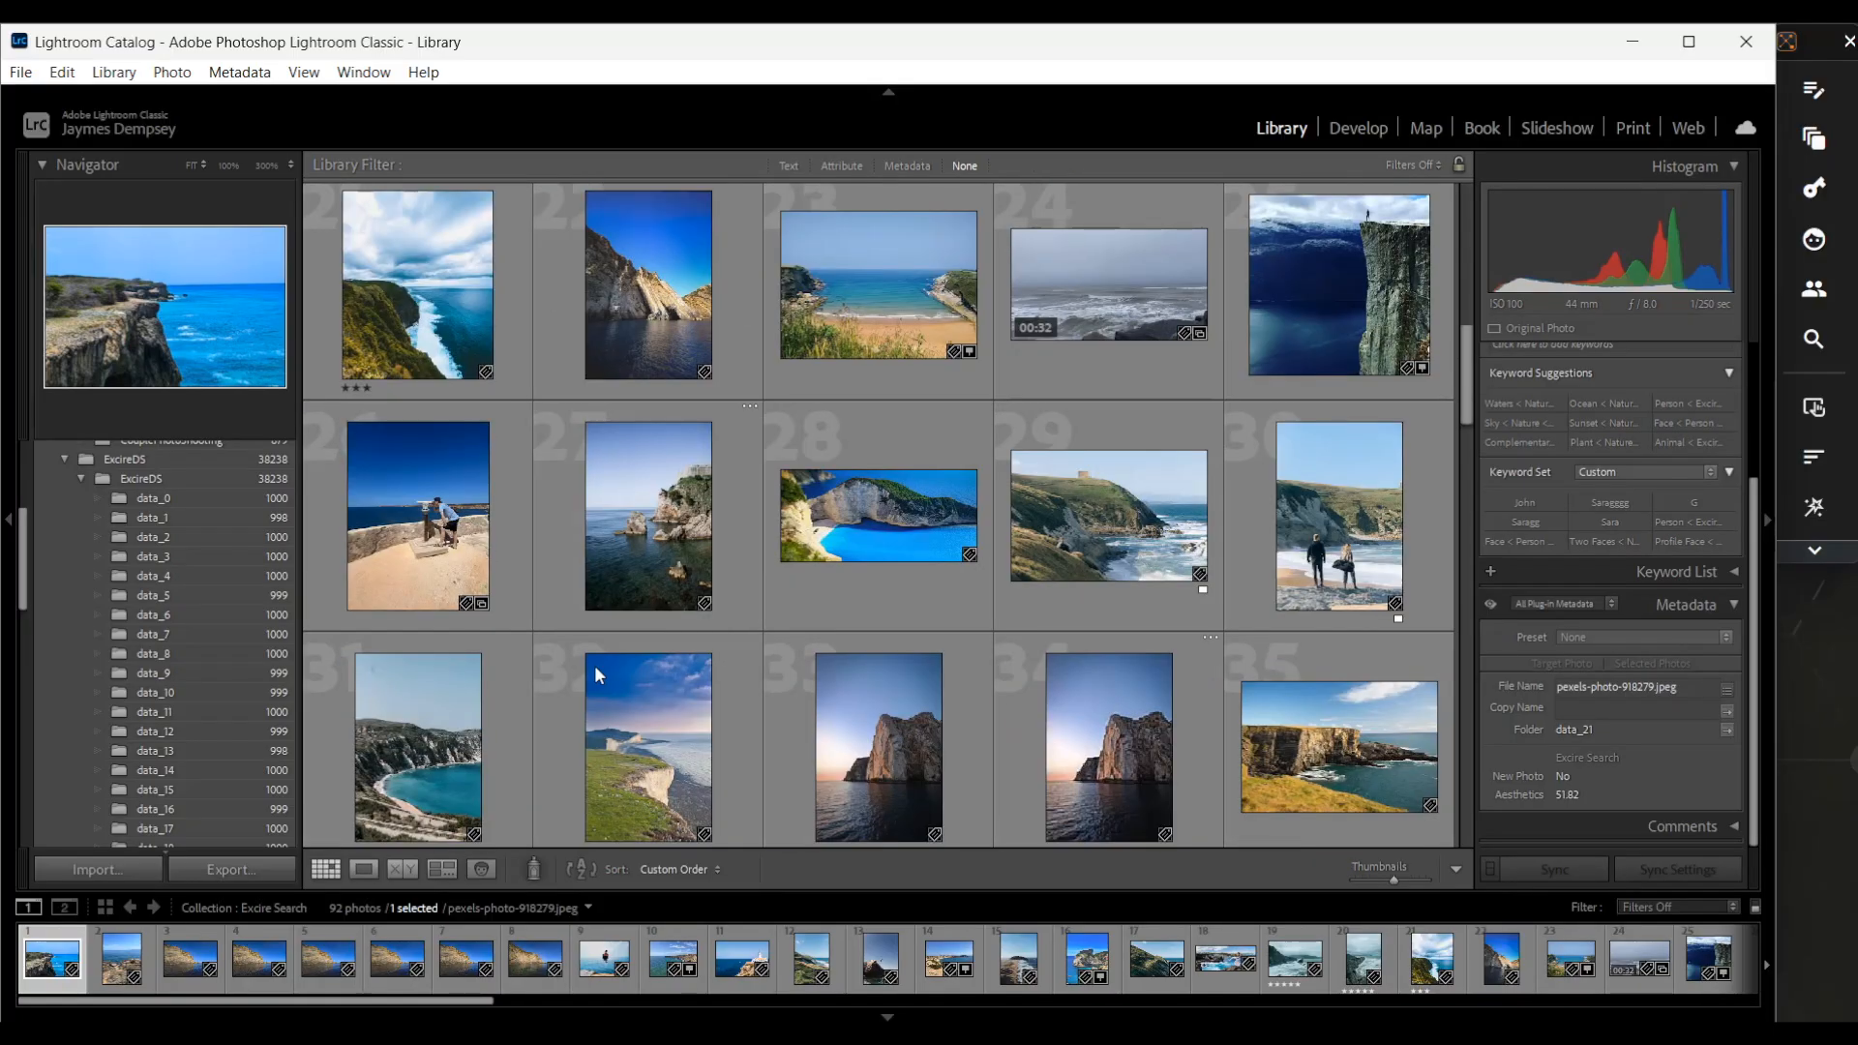
{"action": "scroll", "coordinate": [1151, 583], "scroll_direction": "down", "scroll_amount": 5}
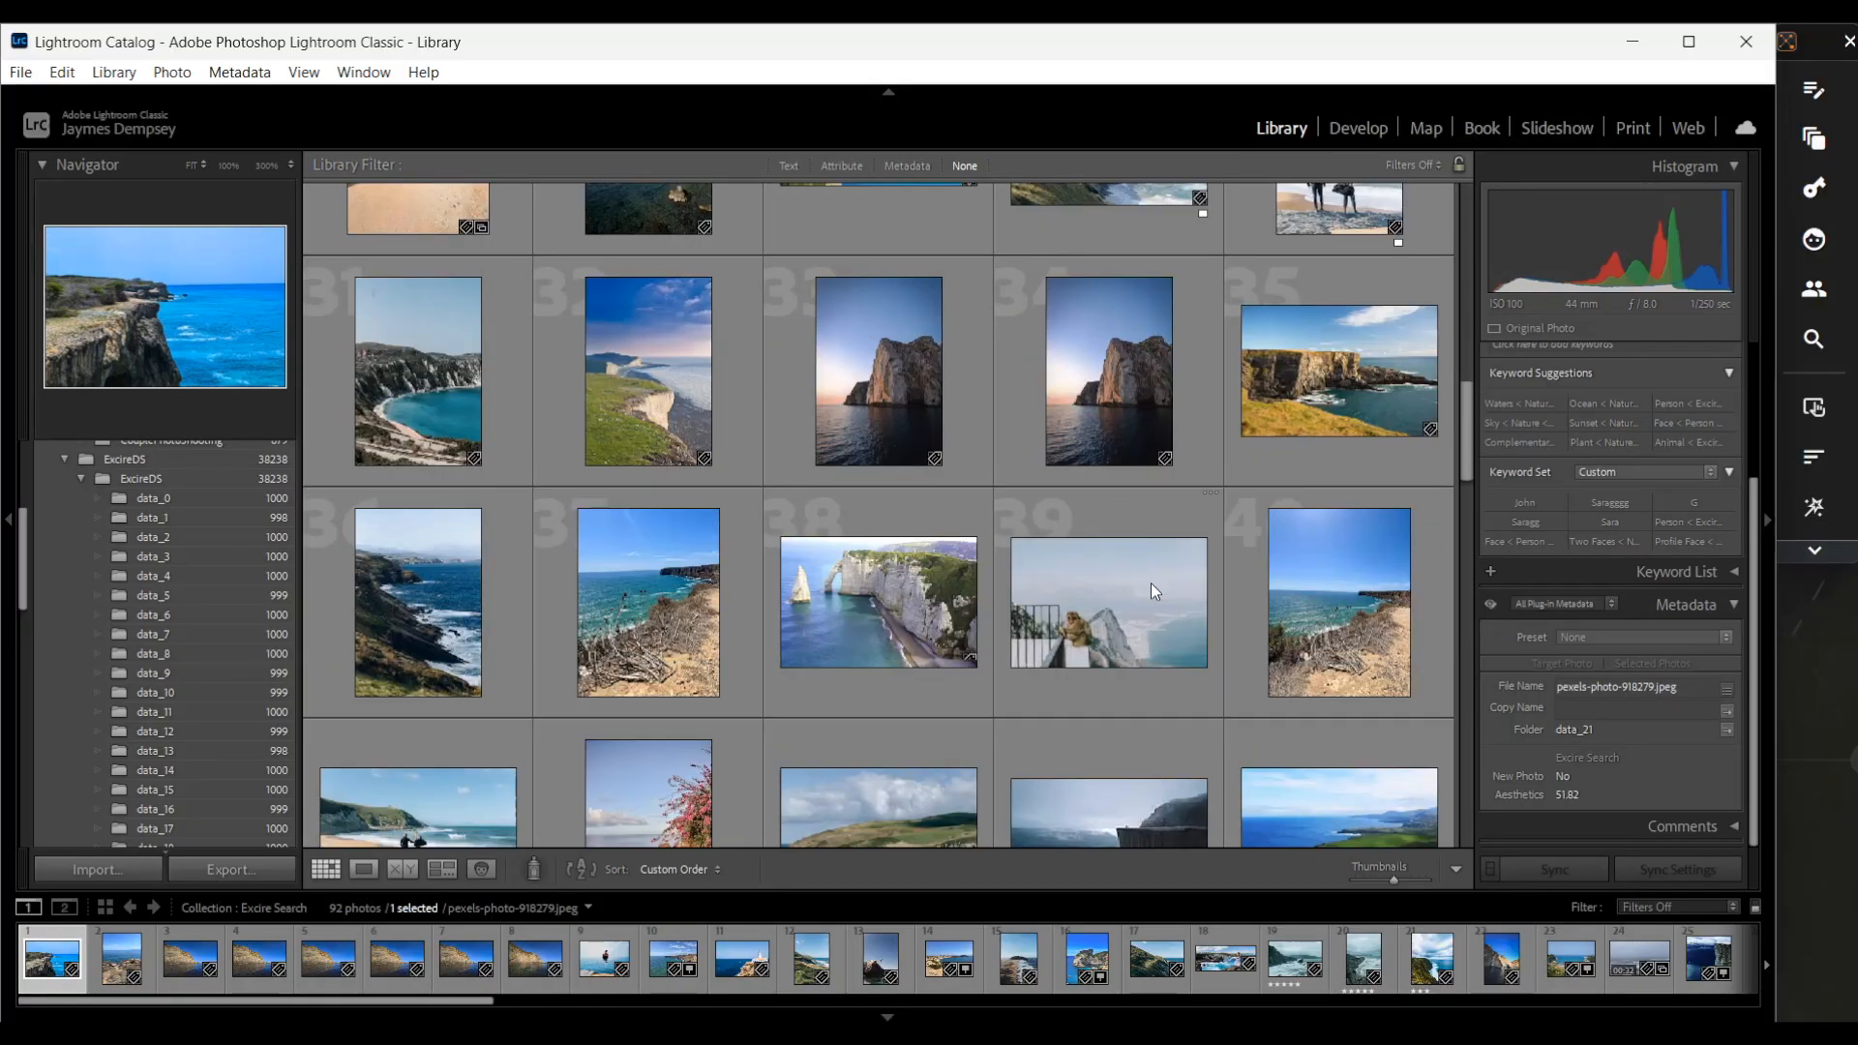
{"action": "scroll", "coordinate": [677, 612], "scroll_direction": "down", "scroll_amount": 6}
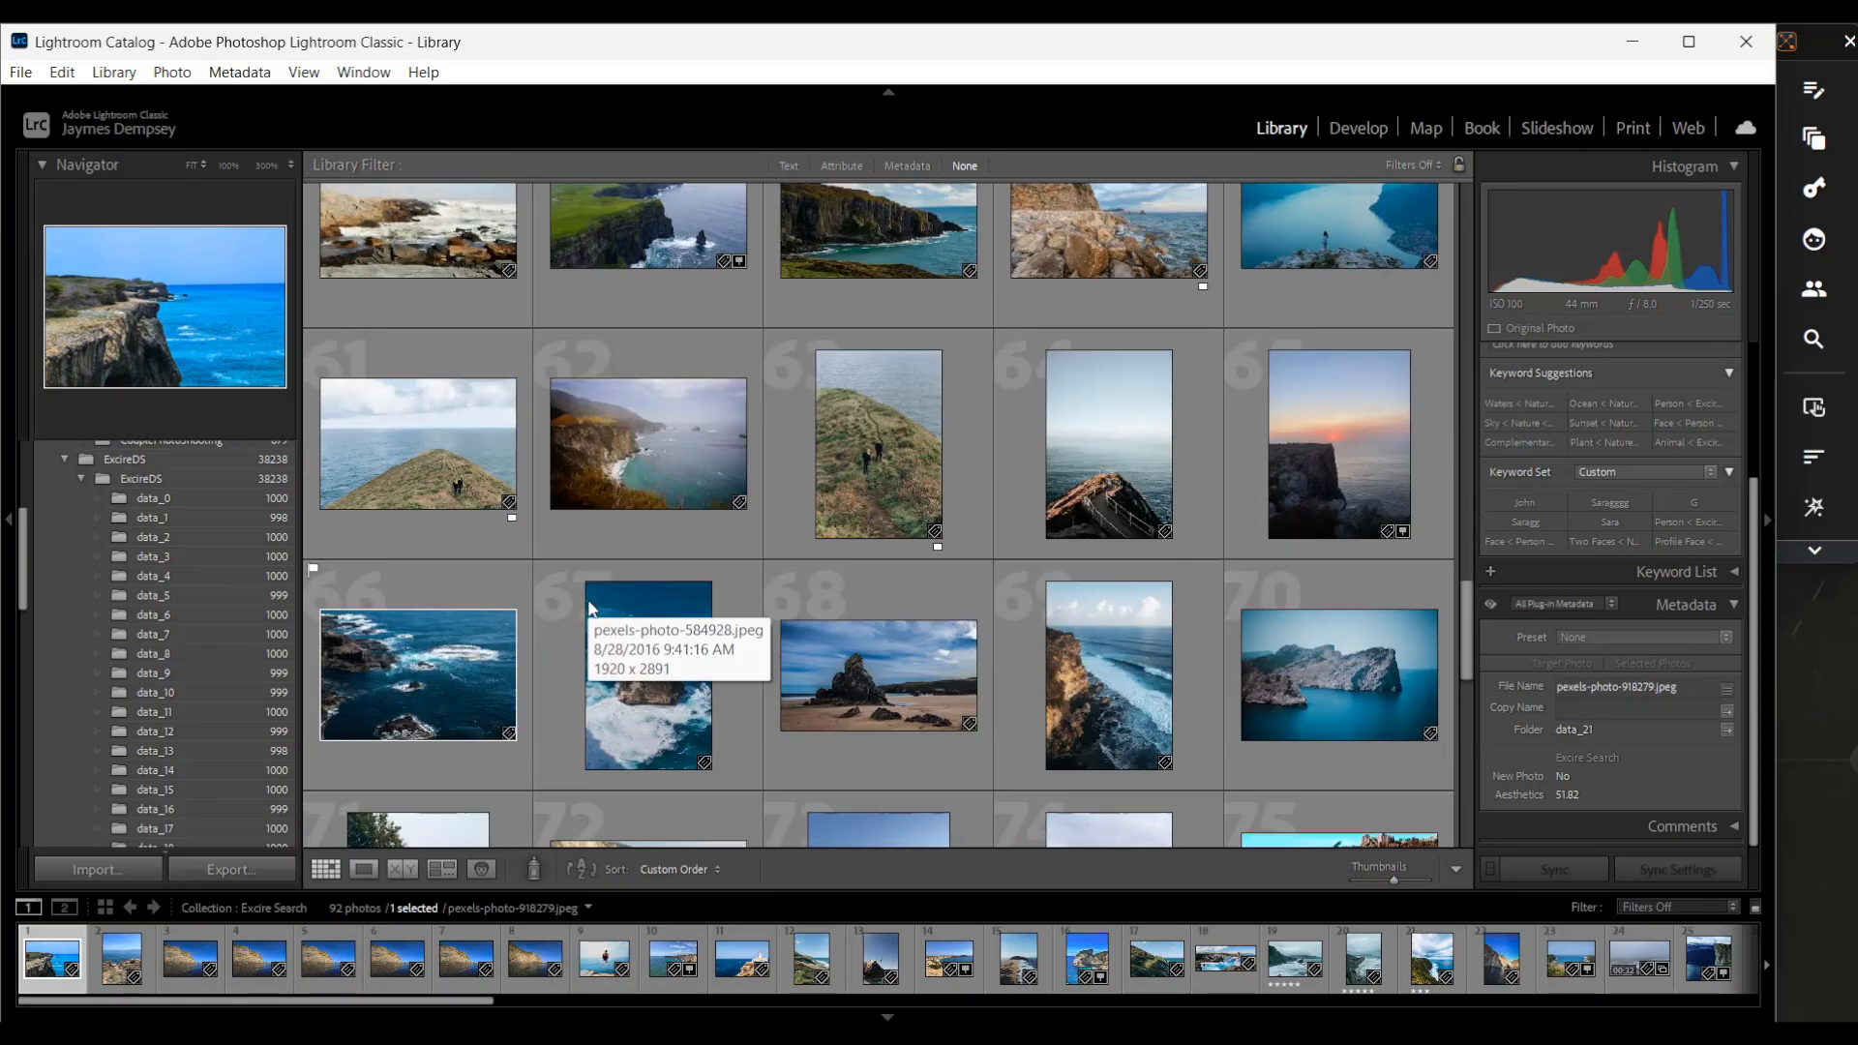
{"action": "scroll", "coordinate": [588, 600], "scroll_direction": "down", "scroll_amount": 4}
{"action": "scroll", "coordinate": [1083, 531], "scroll_direction": "down", "scroll_amount": 3}
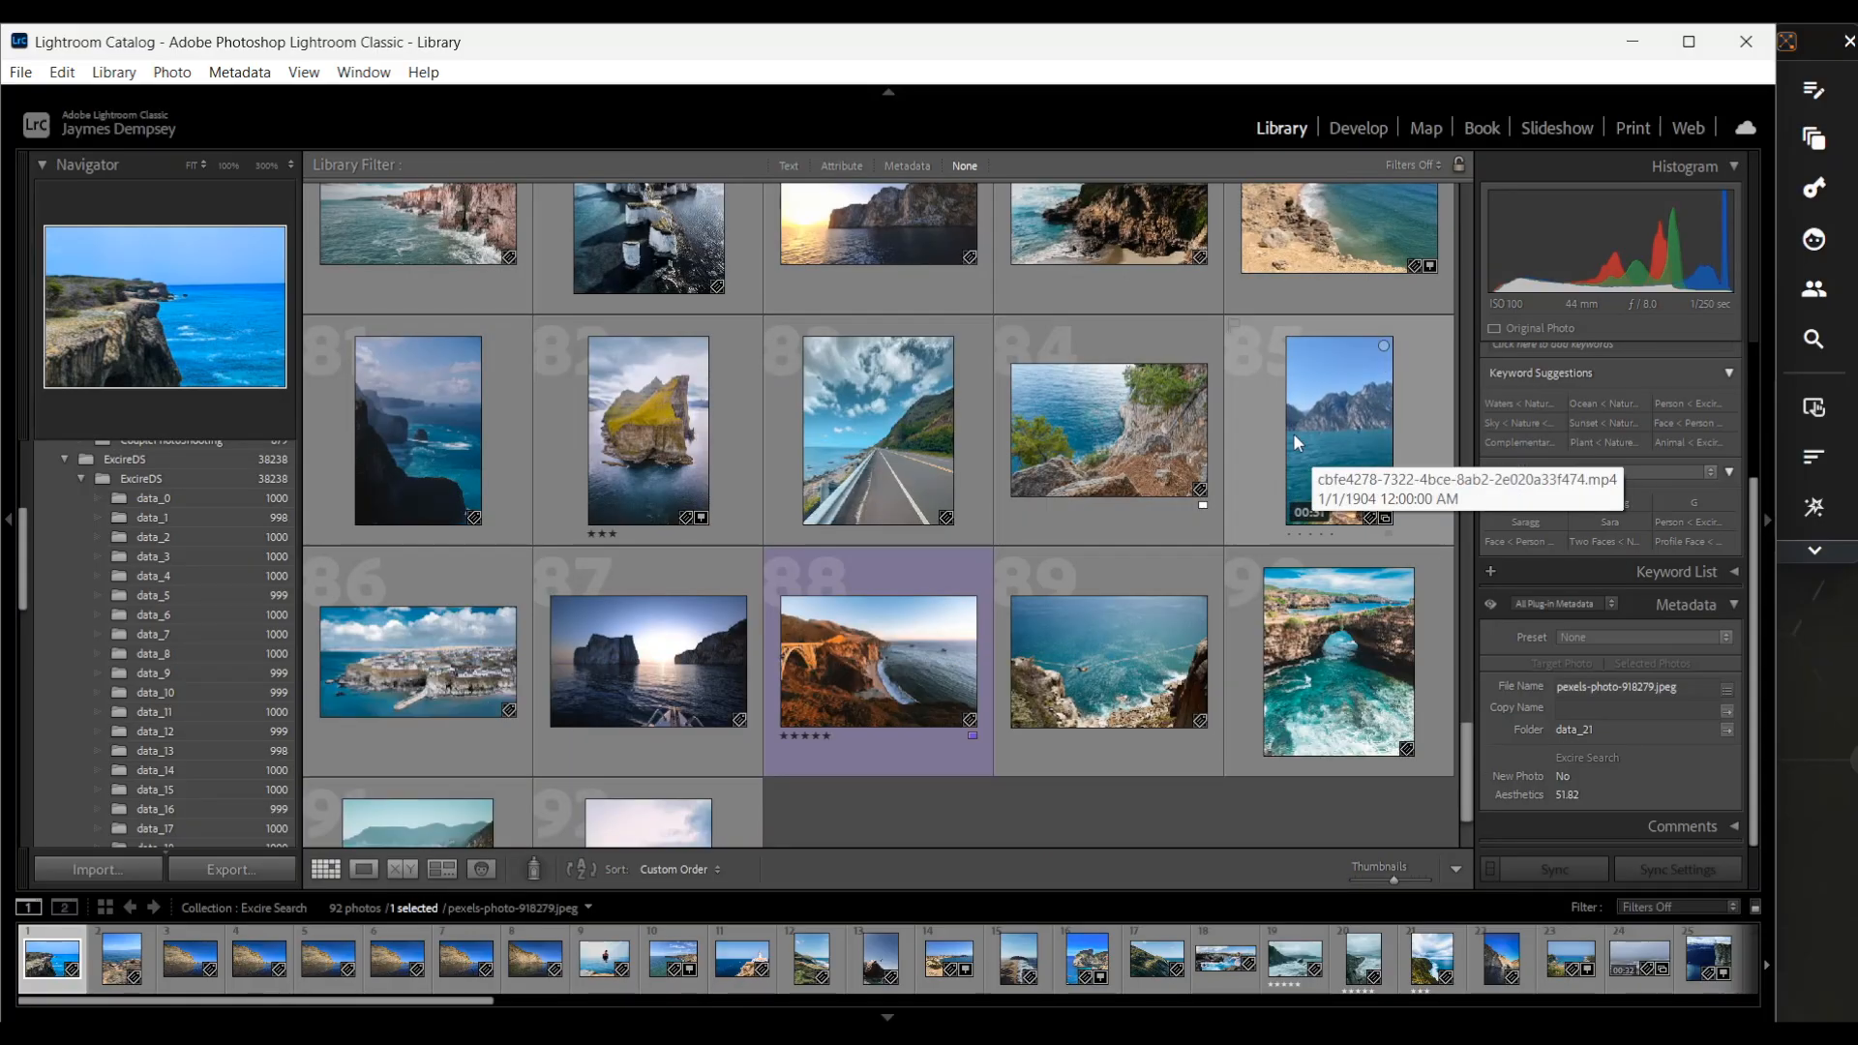
{"action": "scroll", "coordinate": [1309, 432], "scroll_direction": "up", "scroll_amount": 6}
{"action": "scroll", "coordinate": [1235, 549], "scroll_direction": "down", "scroll_amount": 5}
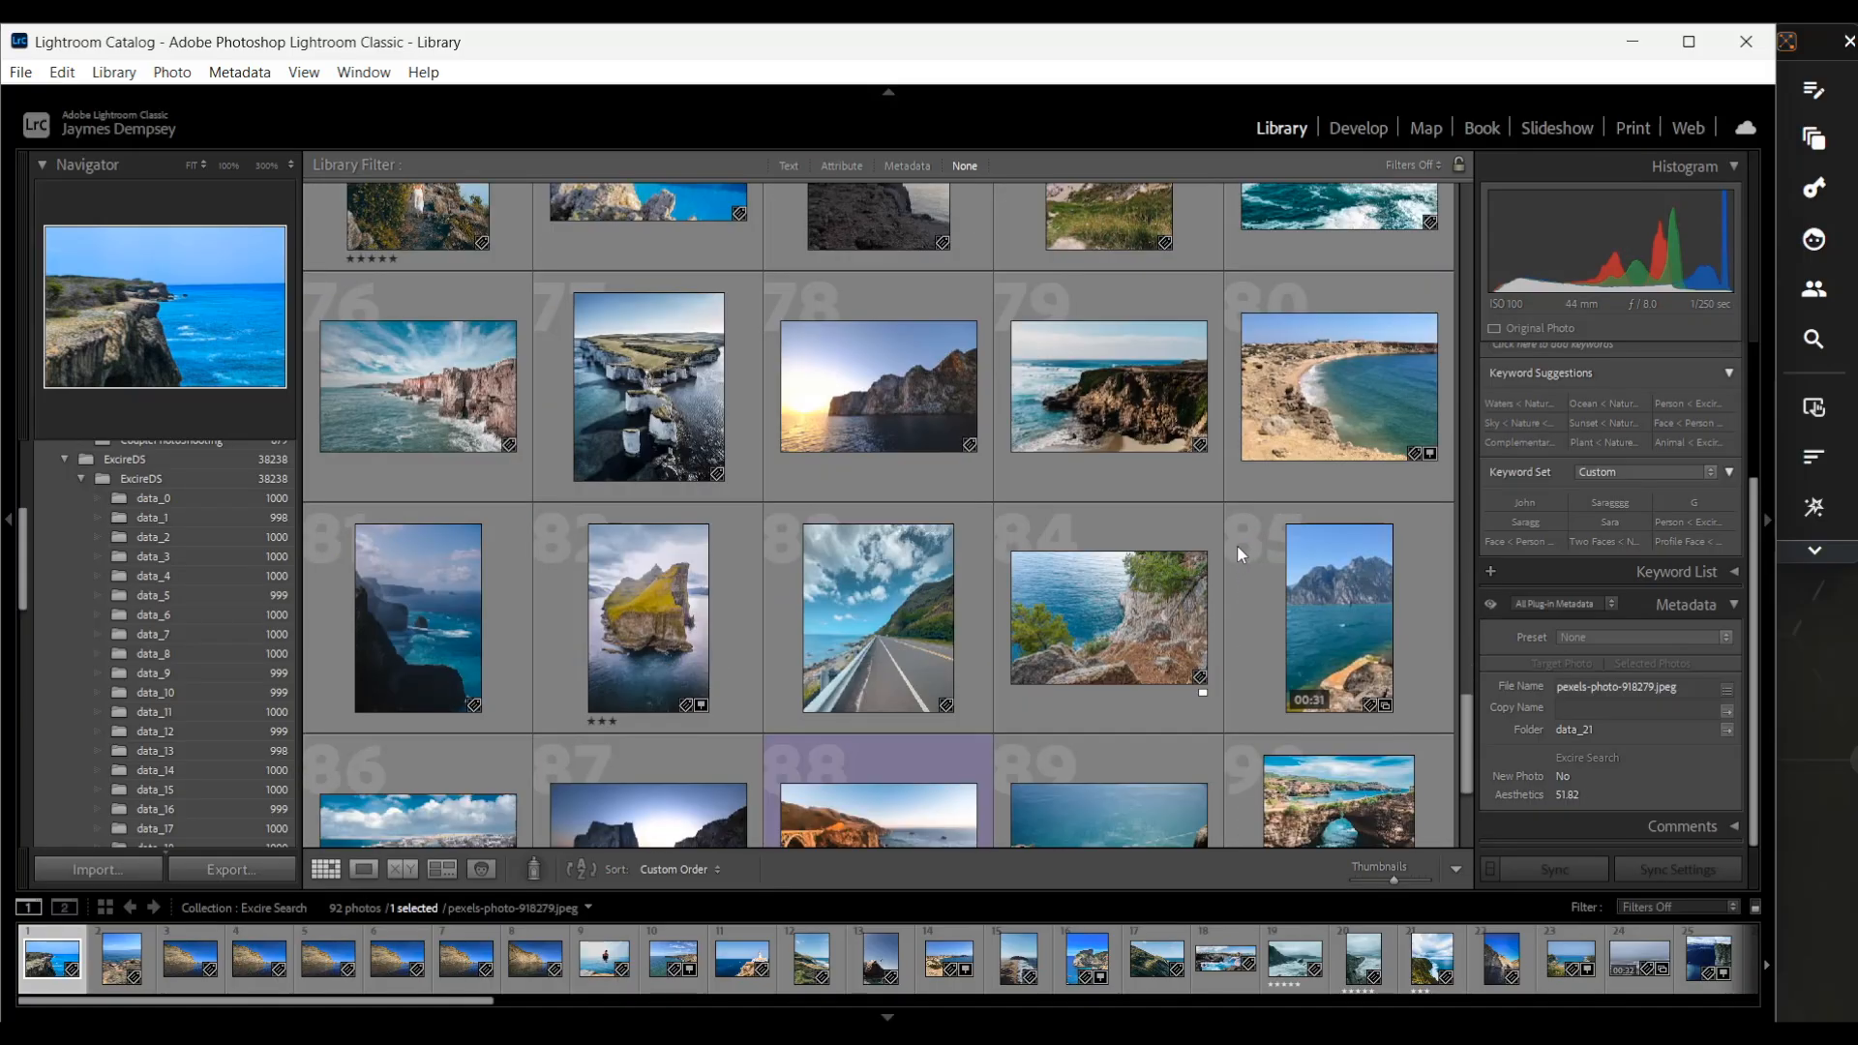
{"action": "scroll", "coordinate": [1248, 483], "scroll_direction": "down", "scroll_amount": 2}
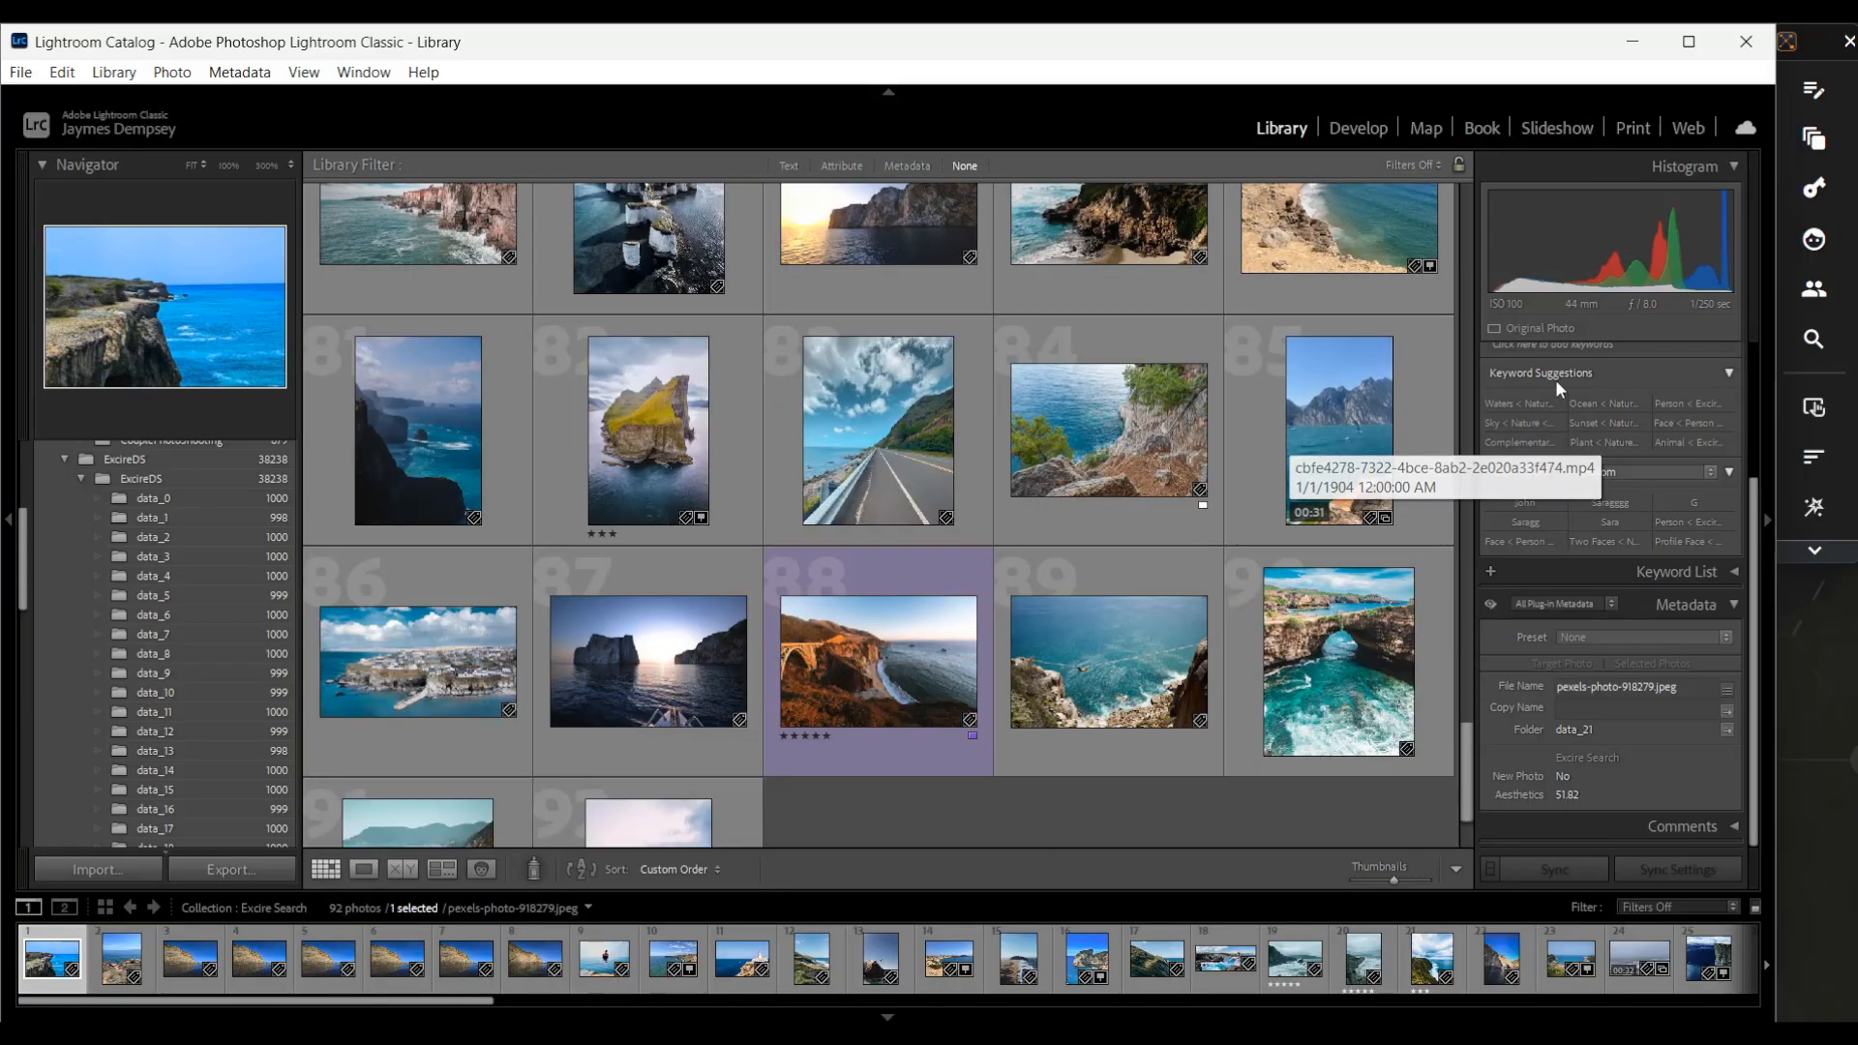
Search the filmstrip by text prompt for "video with windsurfer by a cliff"
{"action": "left_click", "coordinate": [1809, 52]}
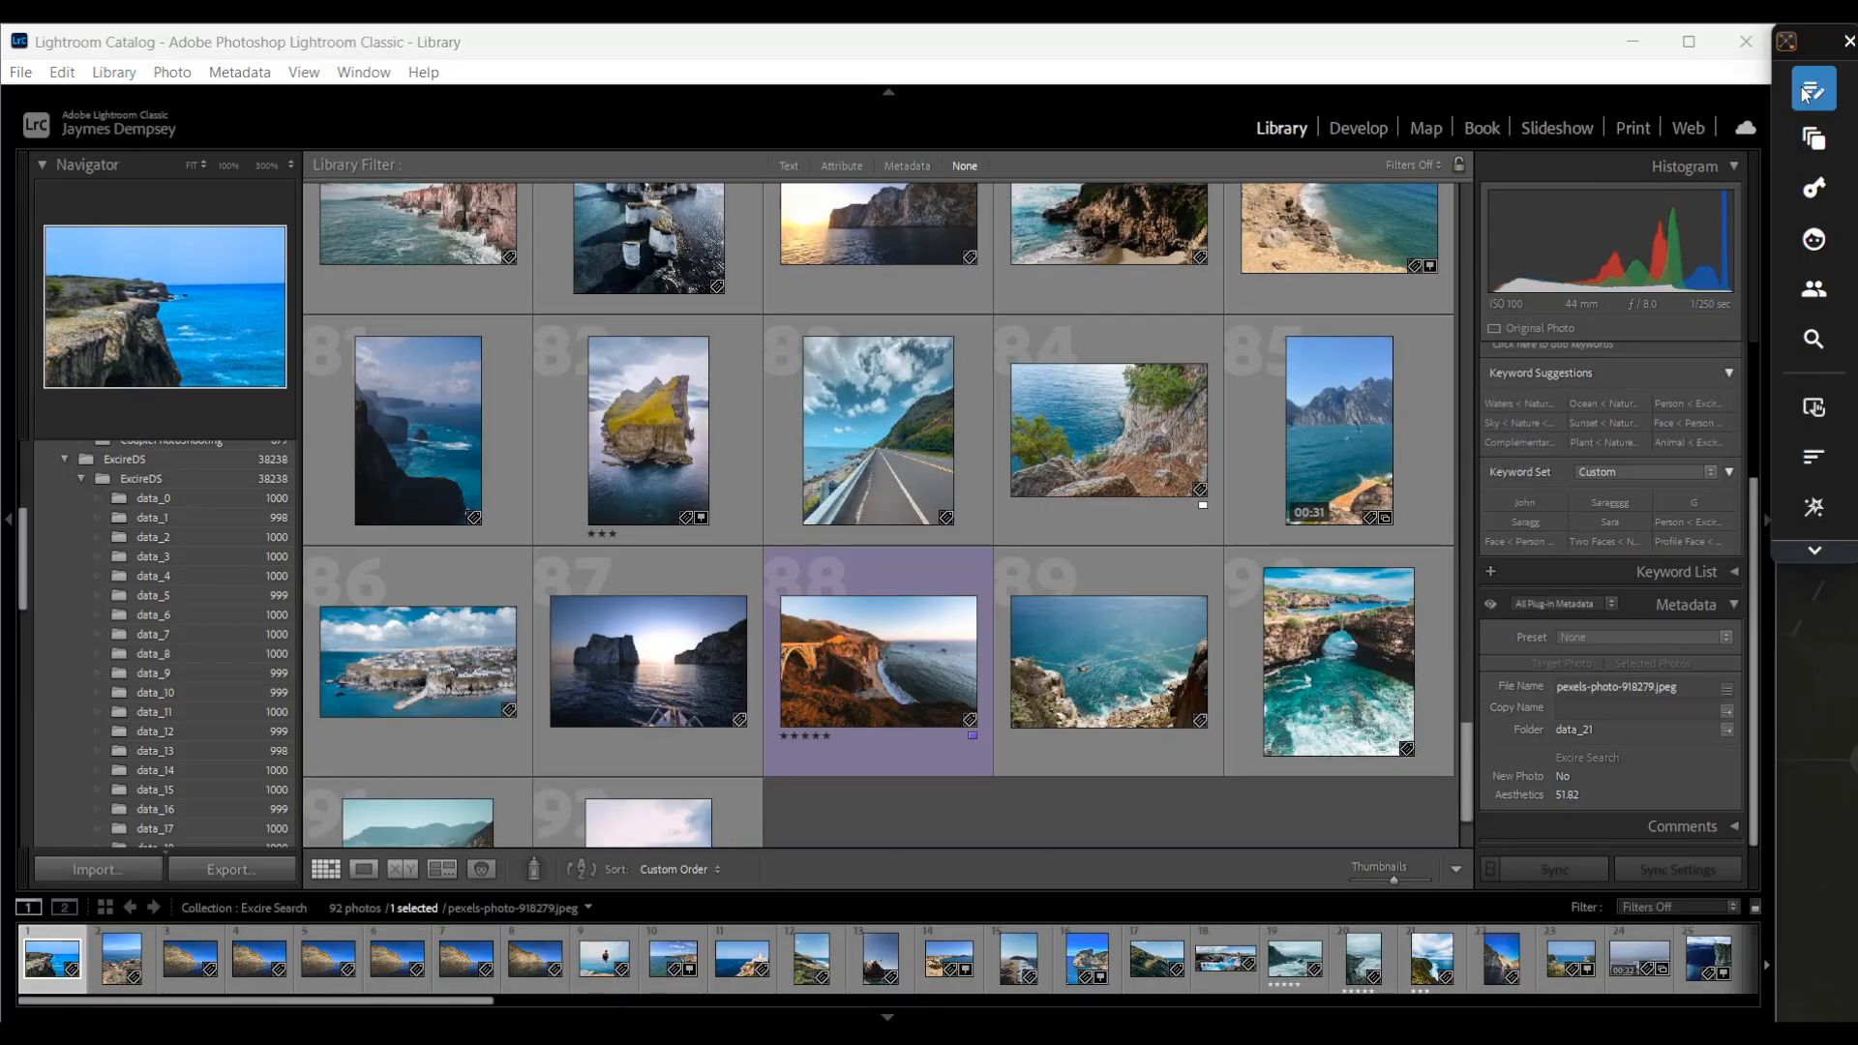
{"action": "left_click", "coordinate": [1806, 90]}
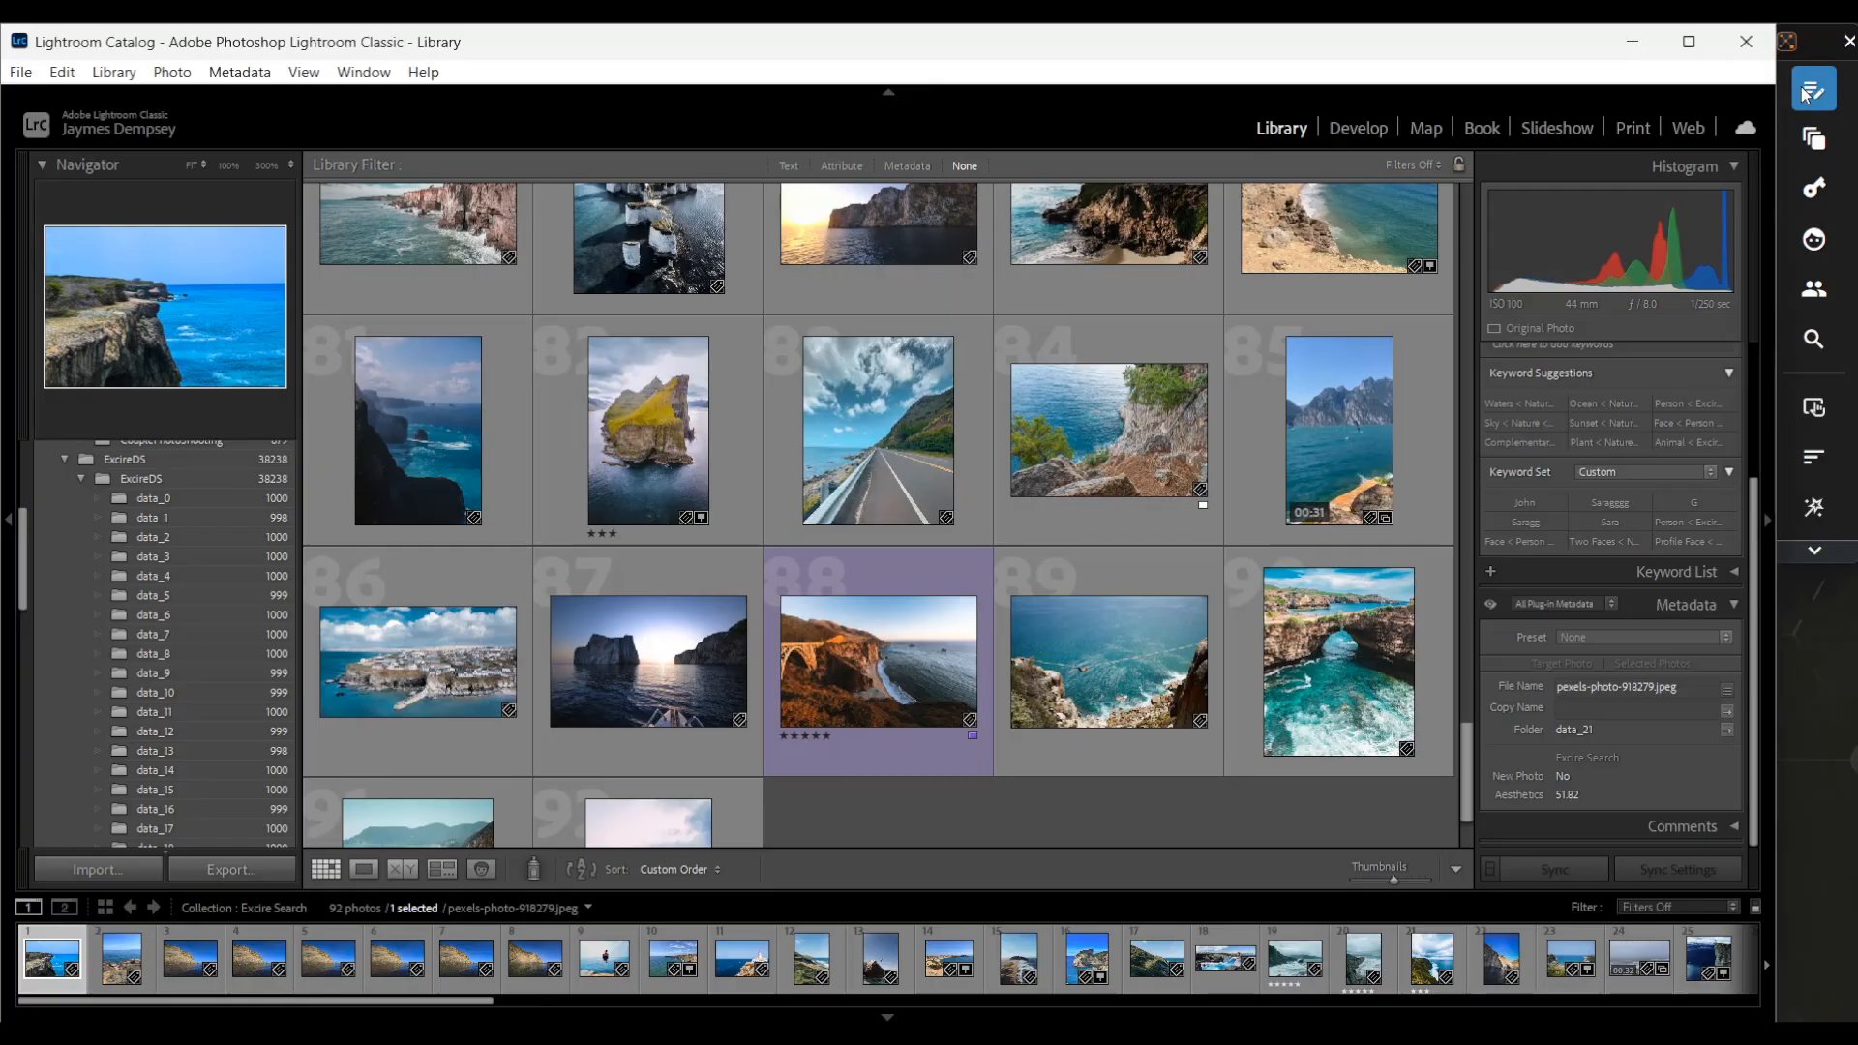
{"action": "left_click", "coordinate": [45, 489]}
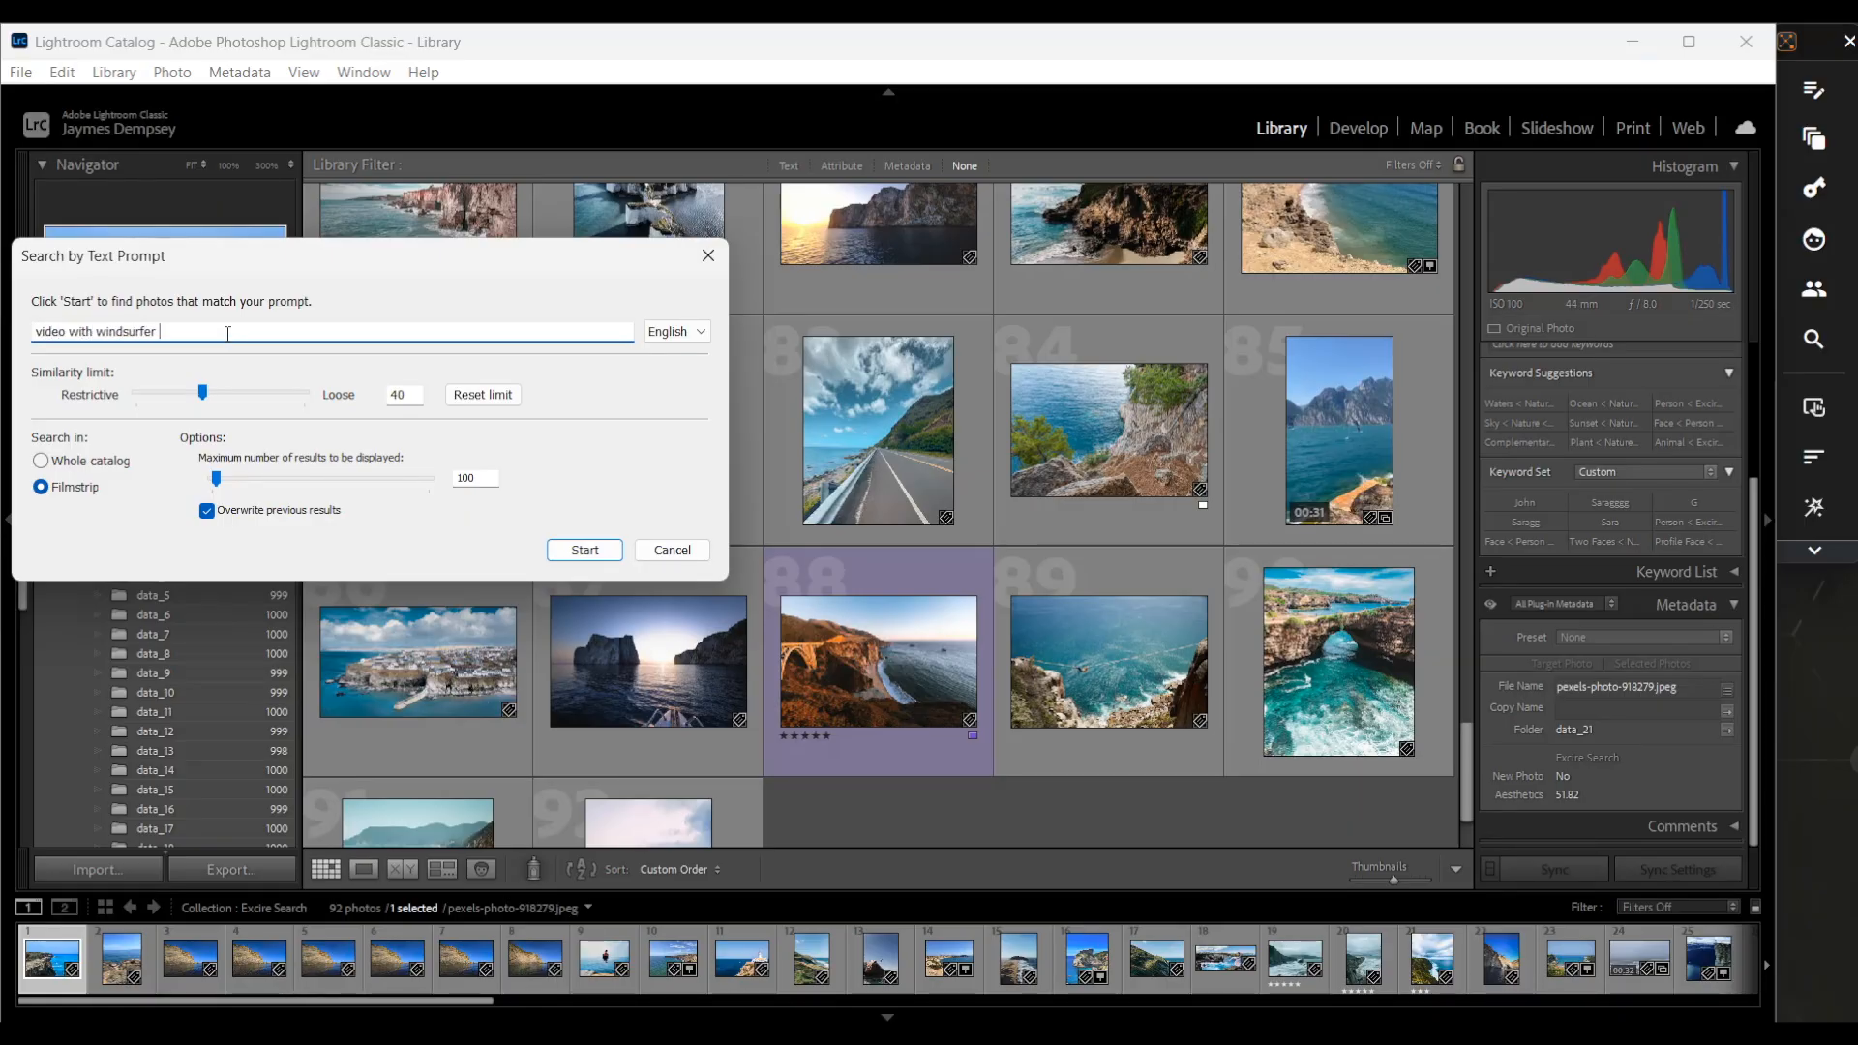
{"action": "type", "text": "y a cliff"}
{"action": "left_click", "coordinate": [588, 547]}
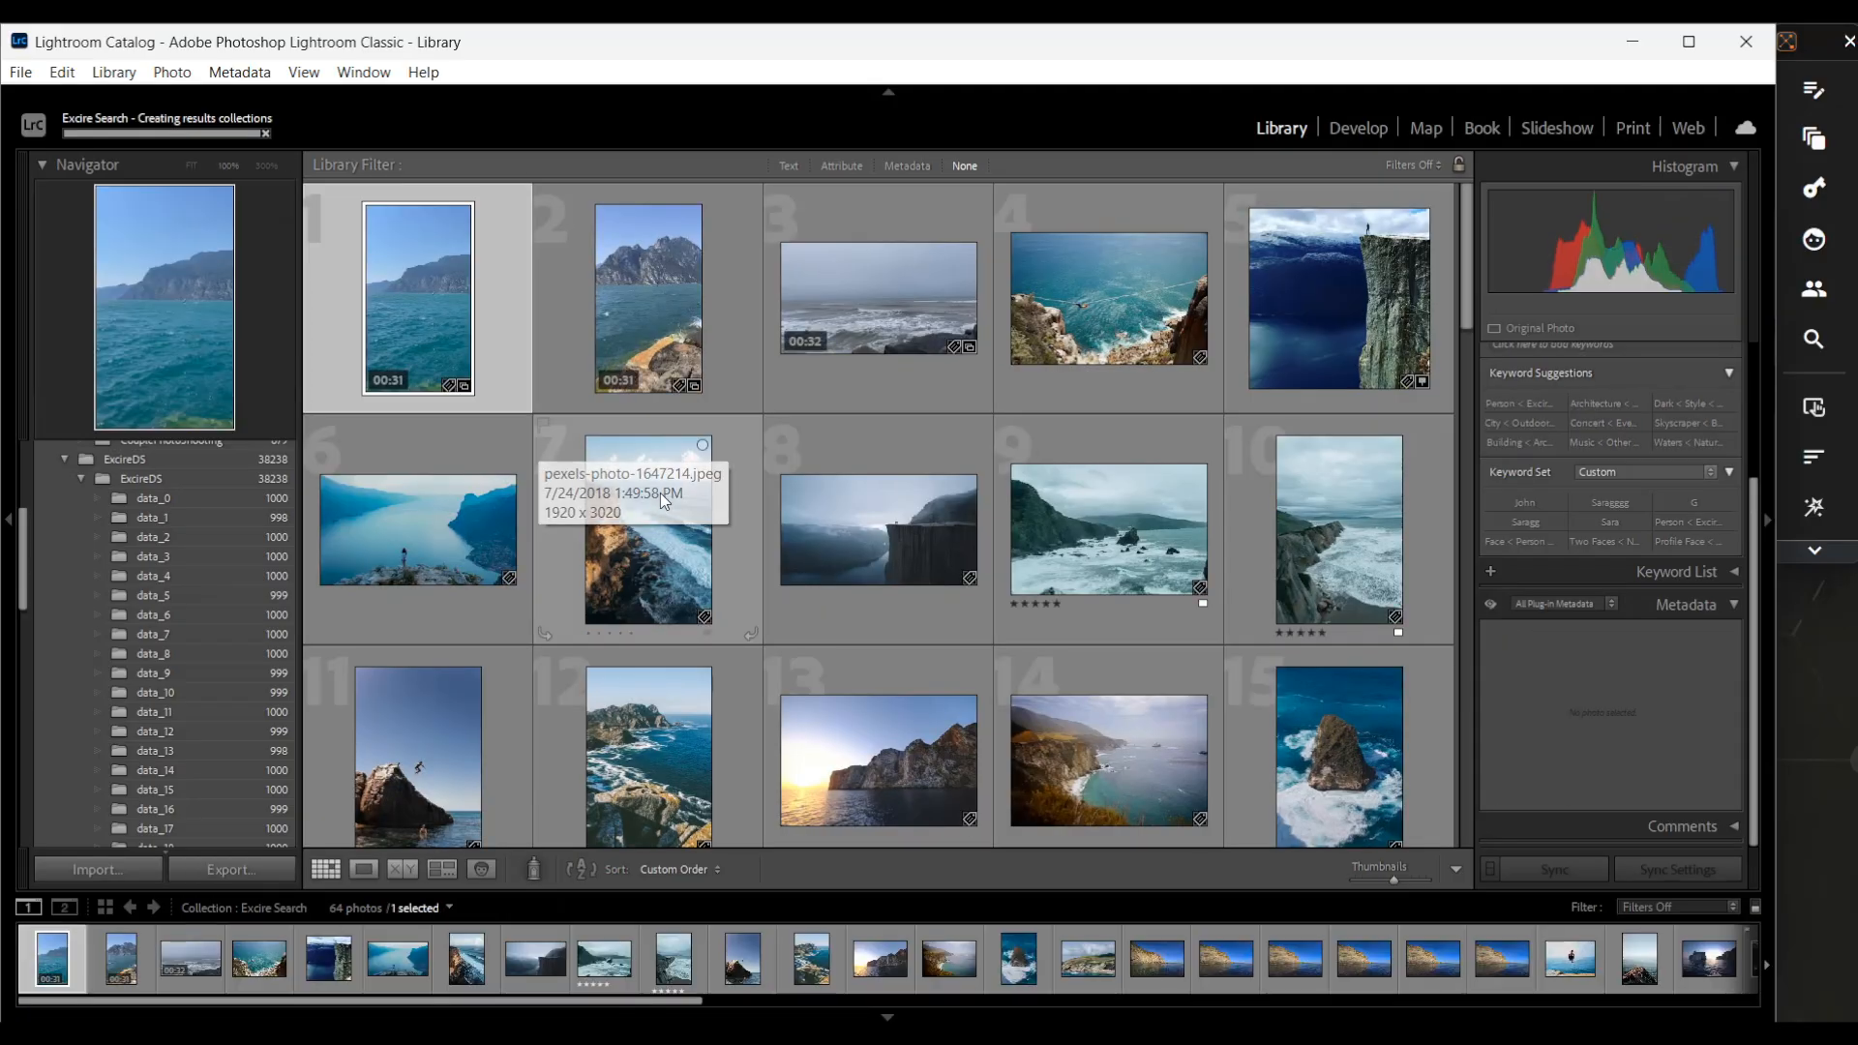
Select the second video result and search the whole catalog for similar items by photo content
{"action": "left_click", "coordinate": [660, 287]}
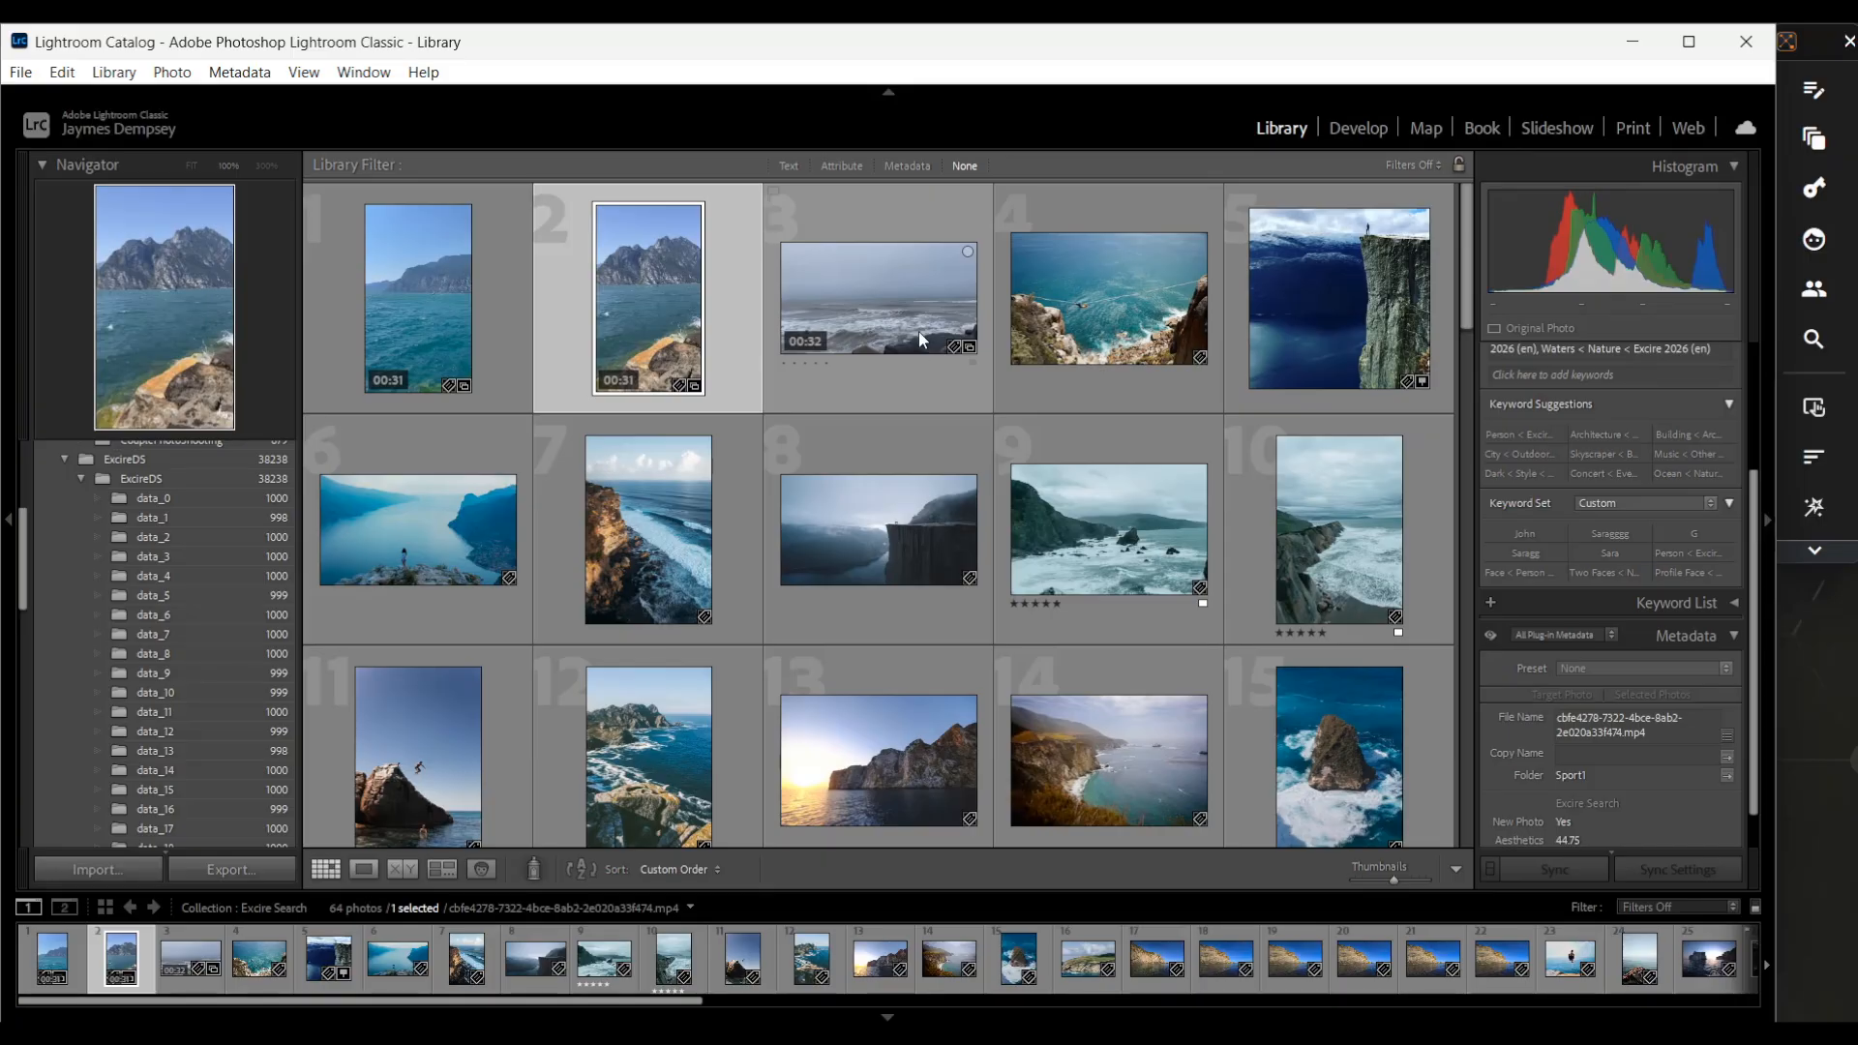
{"action": "left_click", "coordinate": [1807, 345]}
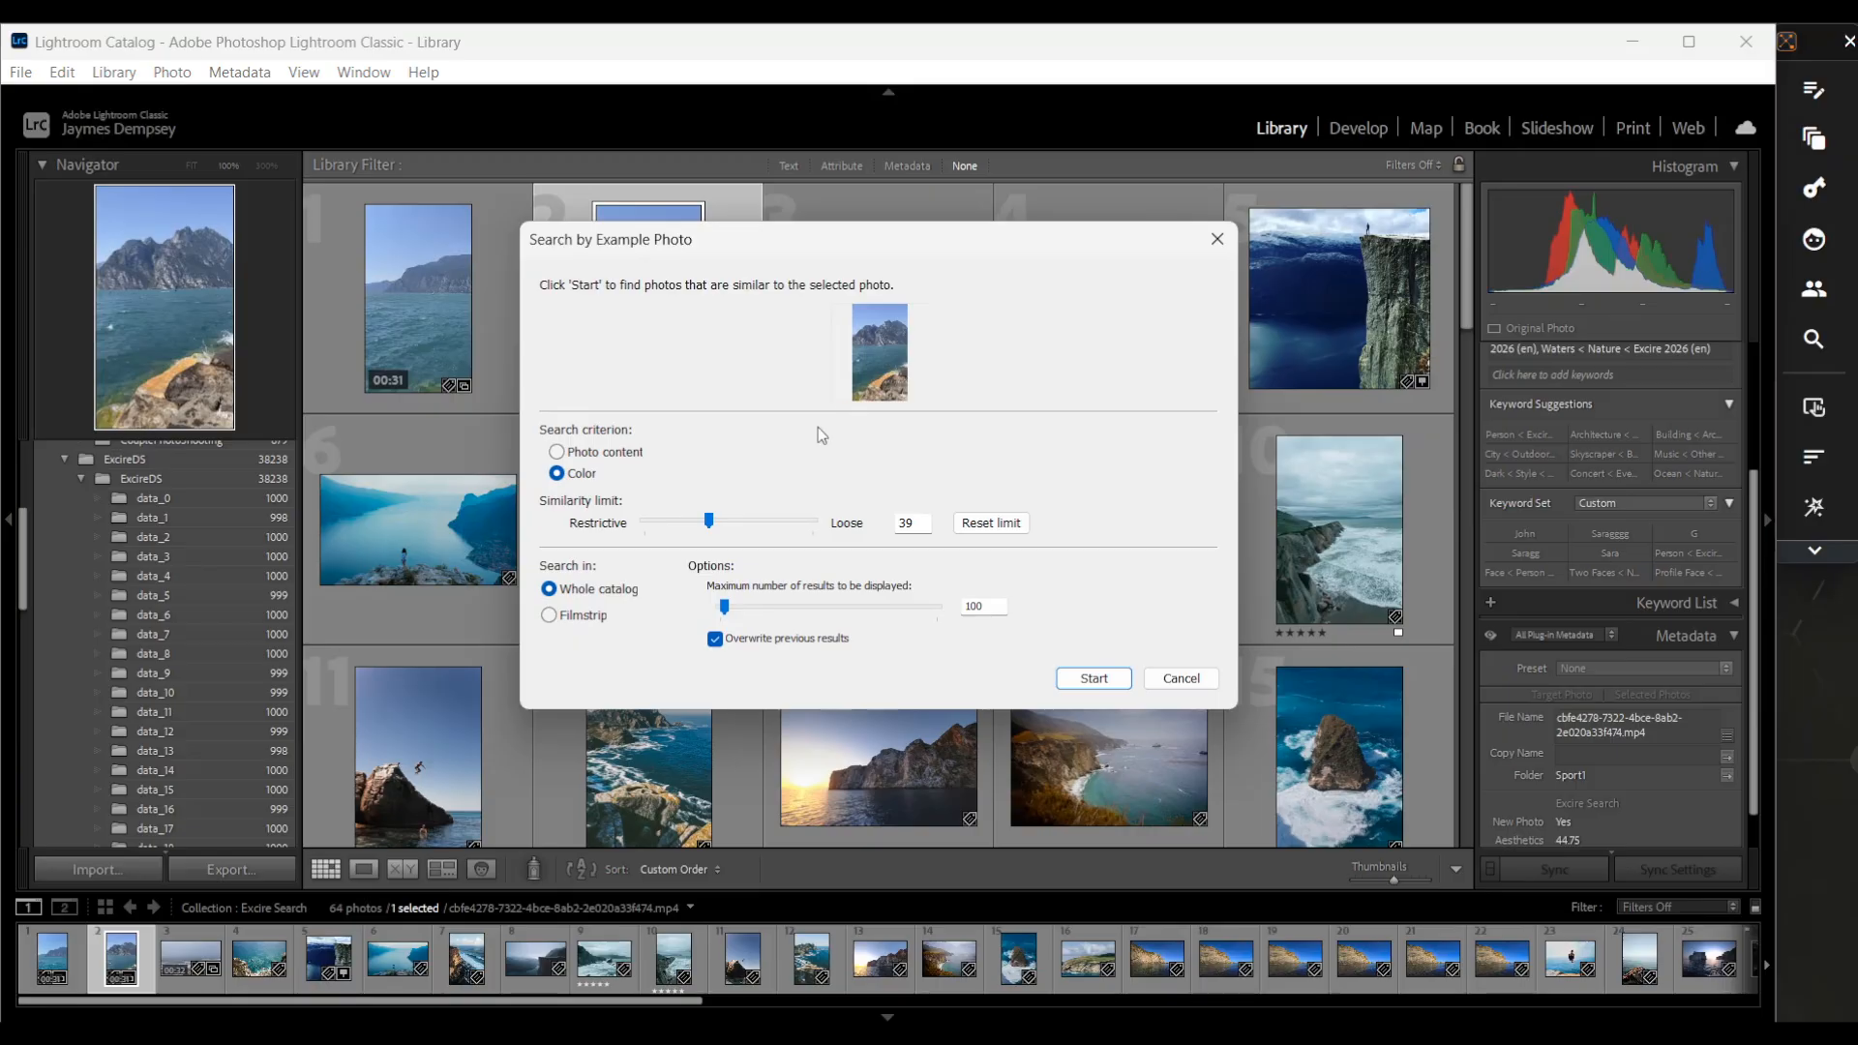
{"action": "left_click", "coordinate": [566, 452]}
{"action": "left_click", "coordinate": [1095, 681]}
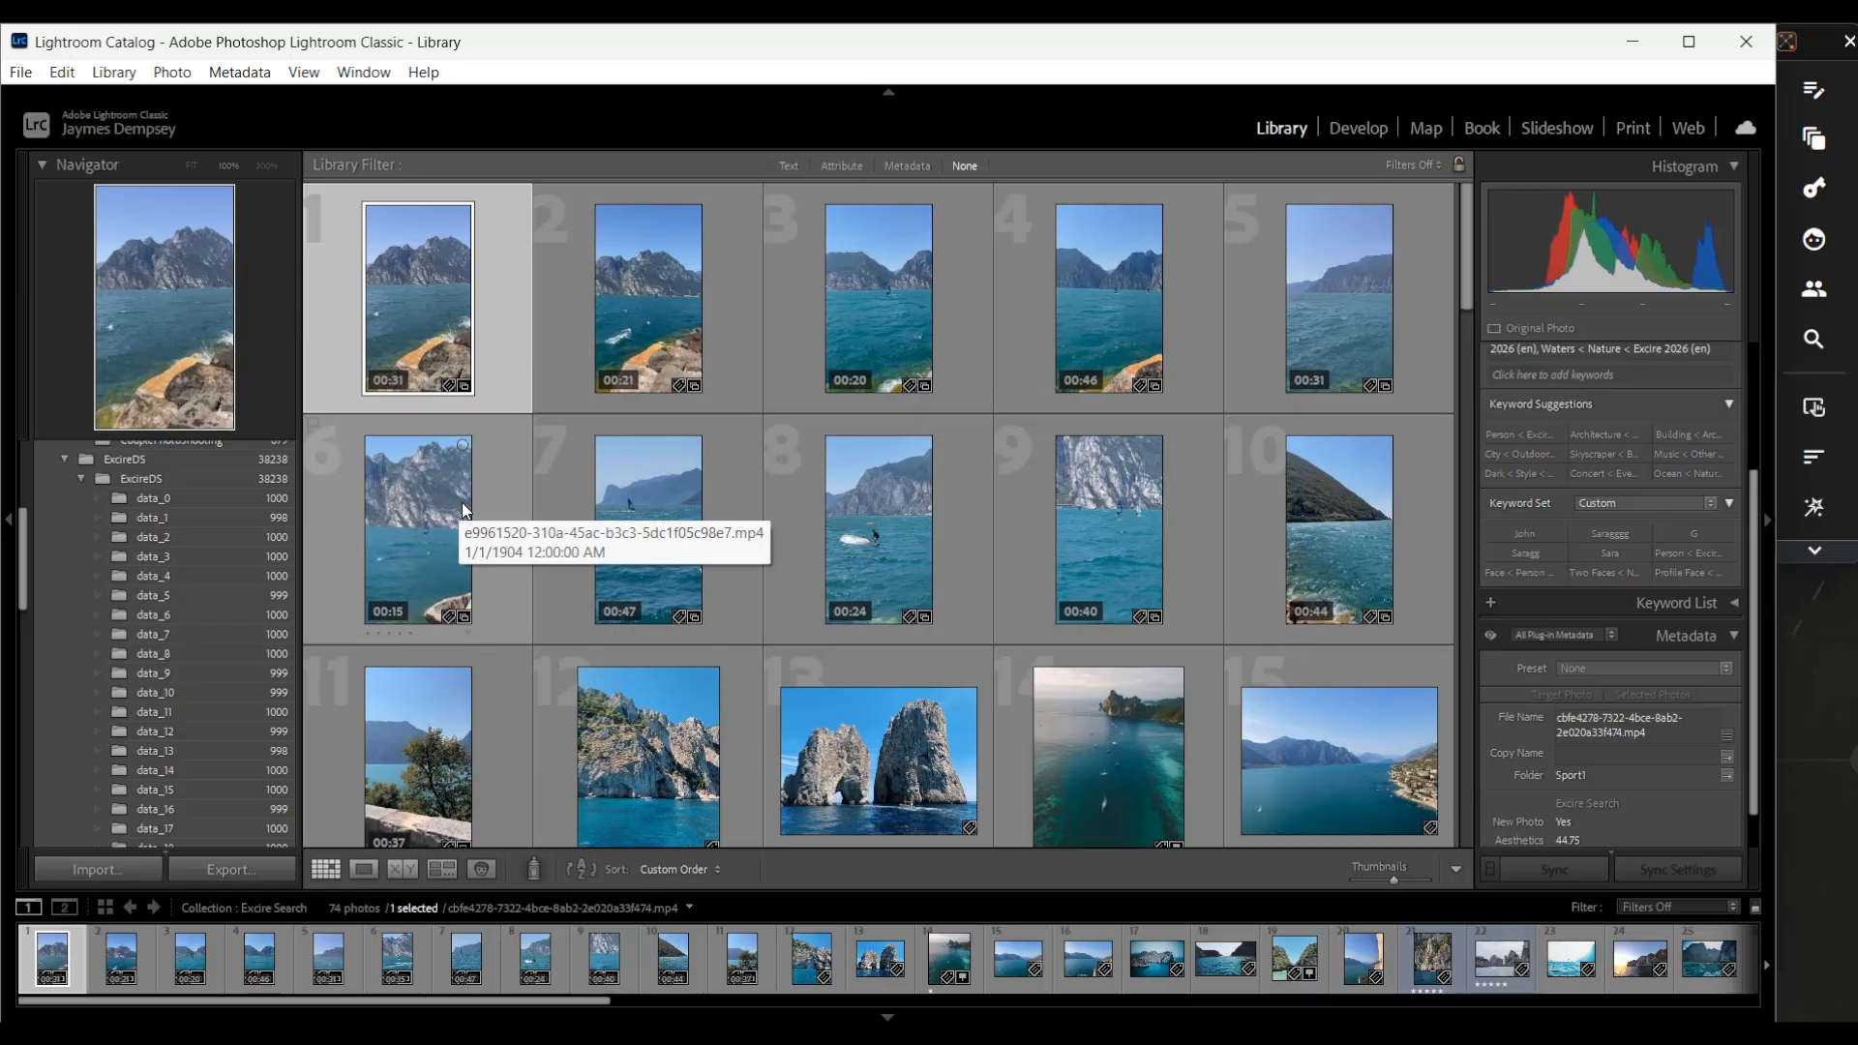
Open a similar-content result in loupe view and step to the next image
{"action": "scroll", "coordinate": [1241, 565], "scroll_direction": "down", "scroll_amount": 2}
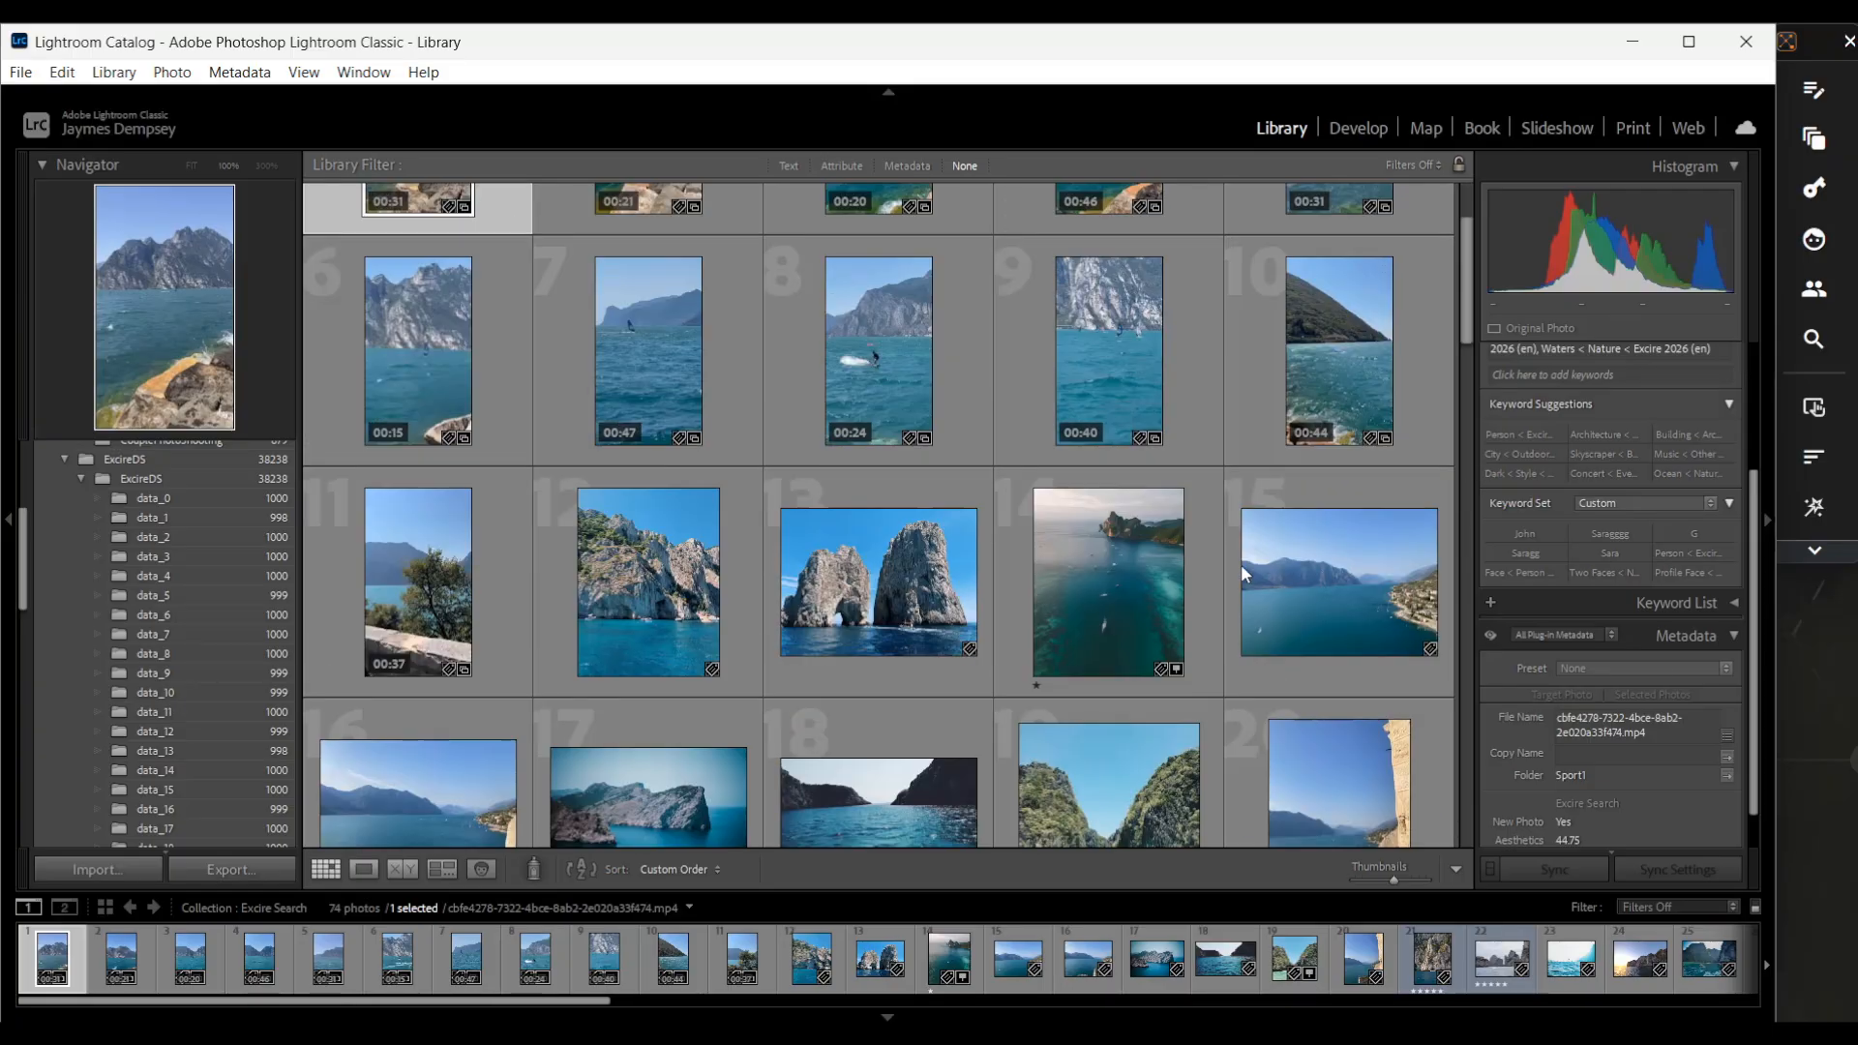
{"action": "double_click", "coordinate": [1141, 566]}
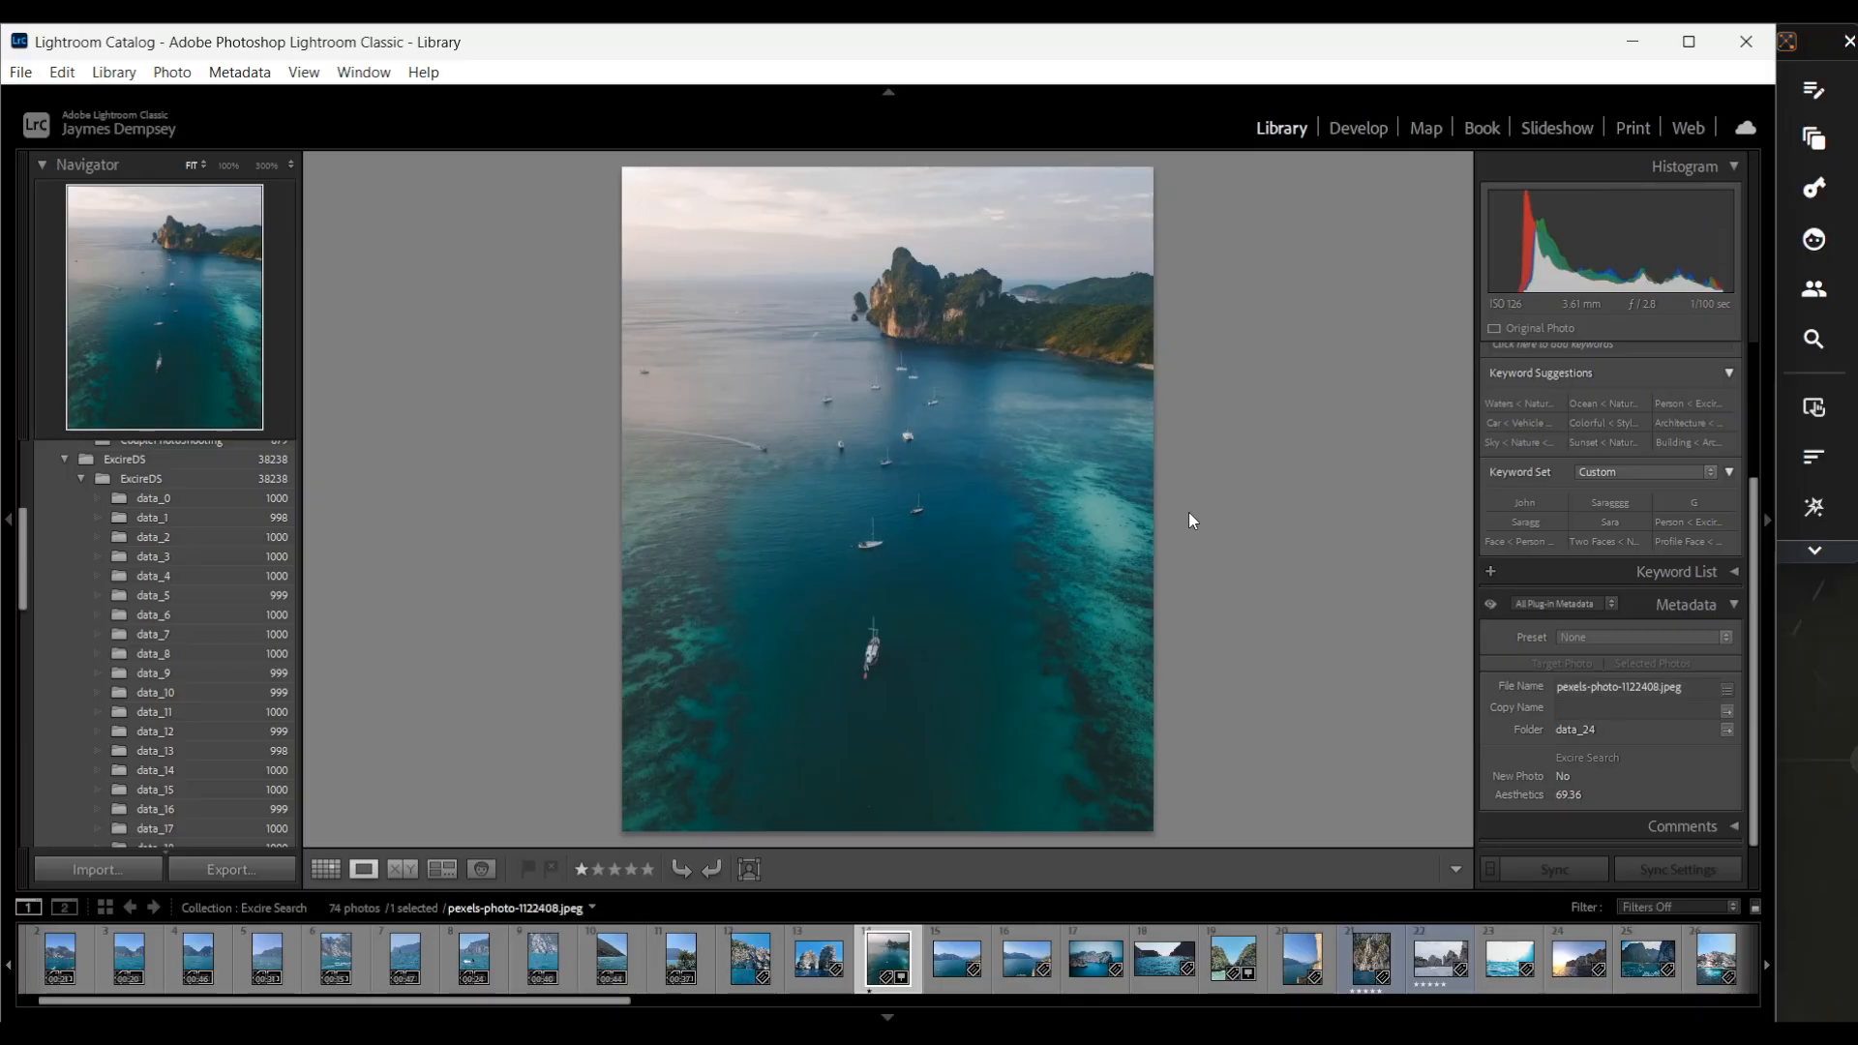
{"action": "key", "text": "Right"}
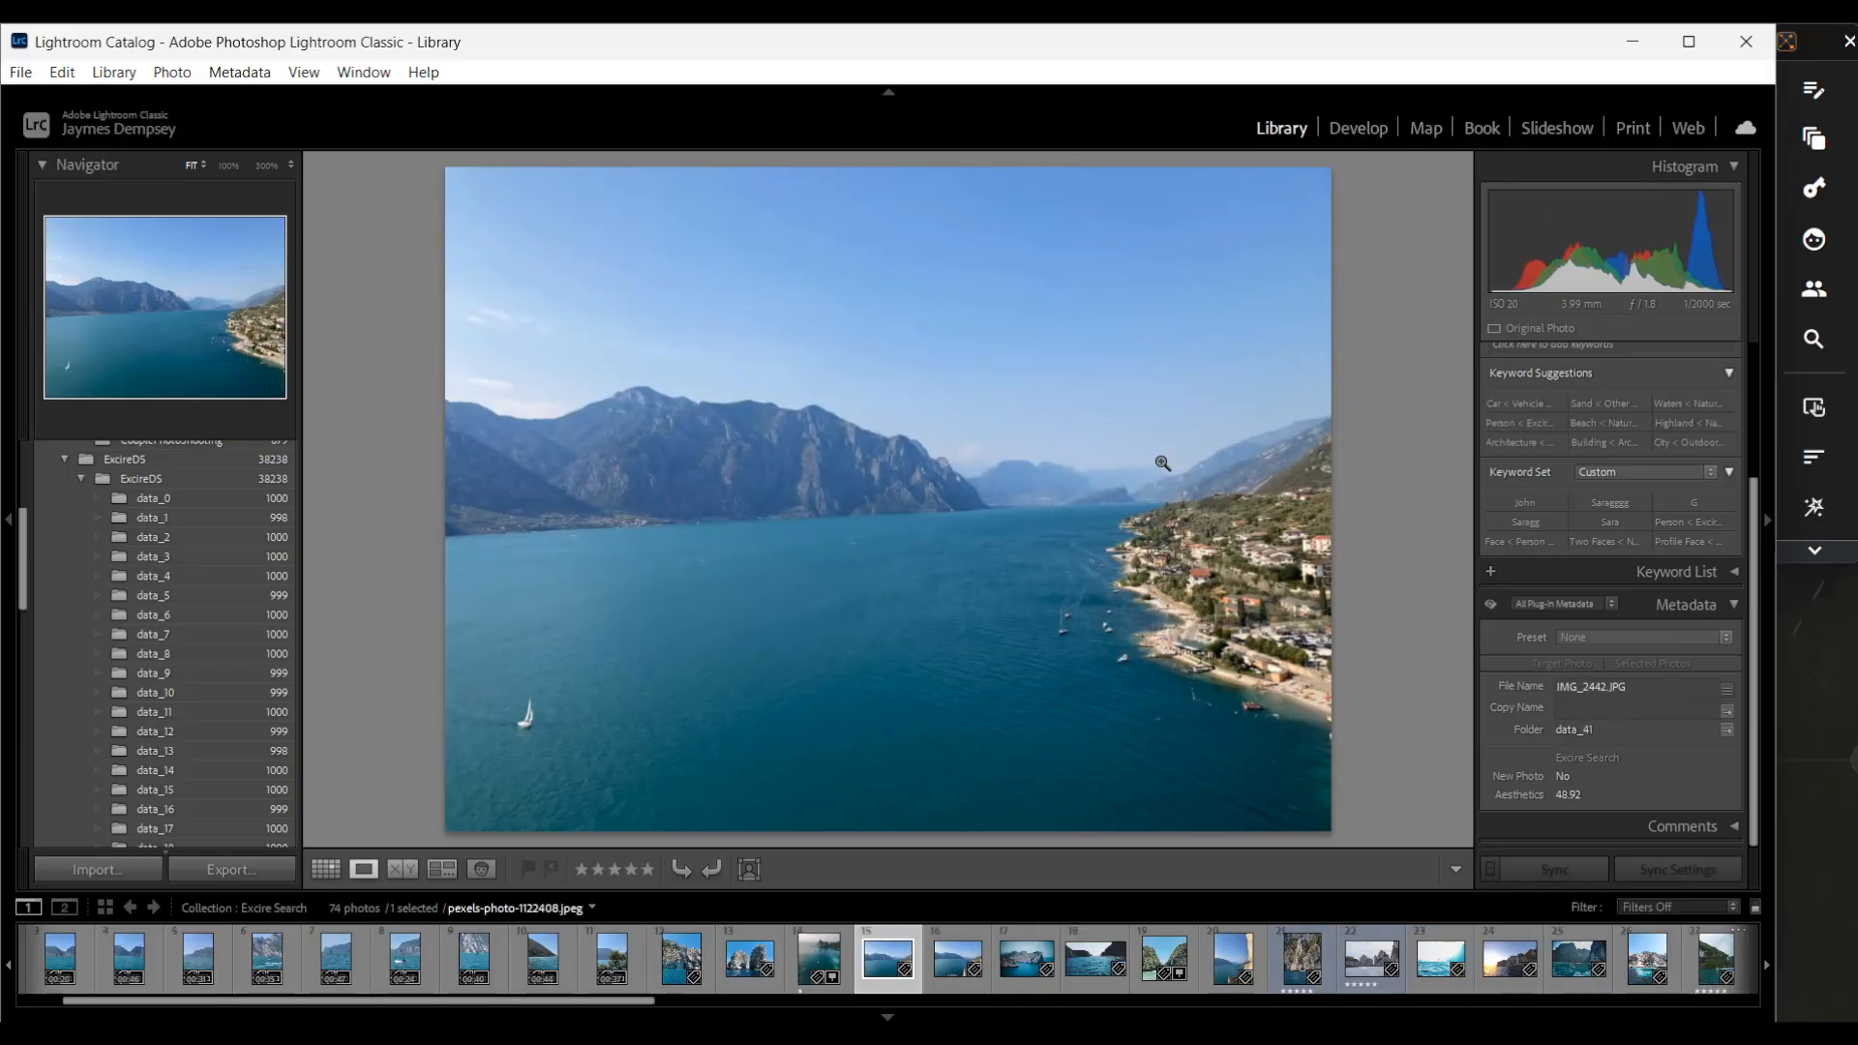